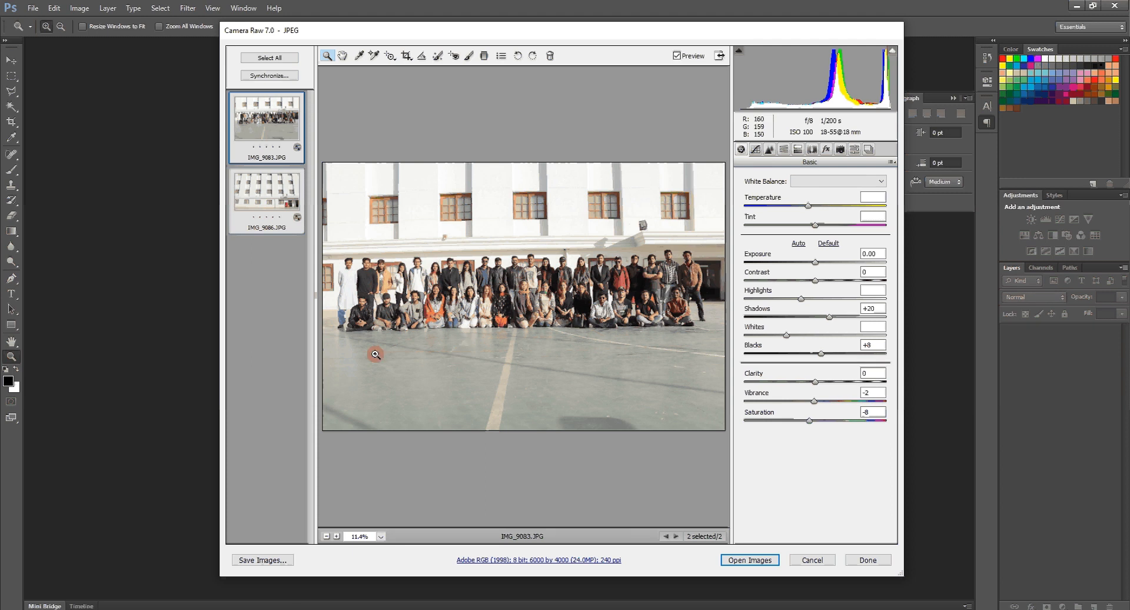
- Compare the group photo IMG_9083.JPG with the building photo IMG_9086.JPG and their Basic adjustment settings
{"action": "left_click", "coordinate": [507, 350]}
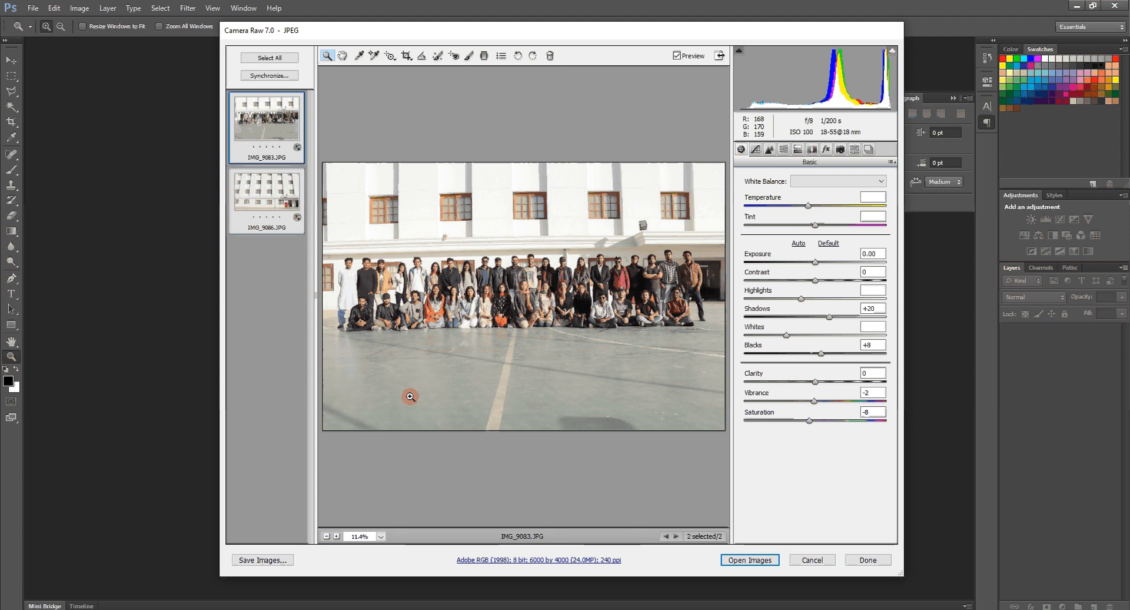
{"action": "left_click", "coordinate": [280, 194]}
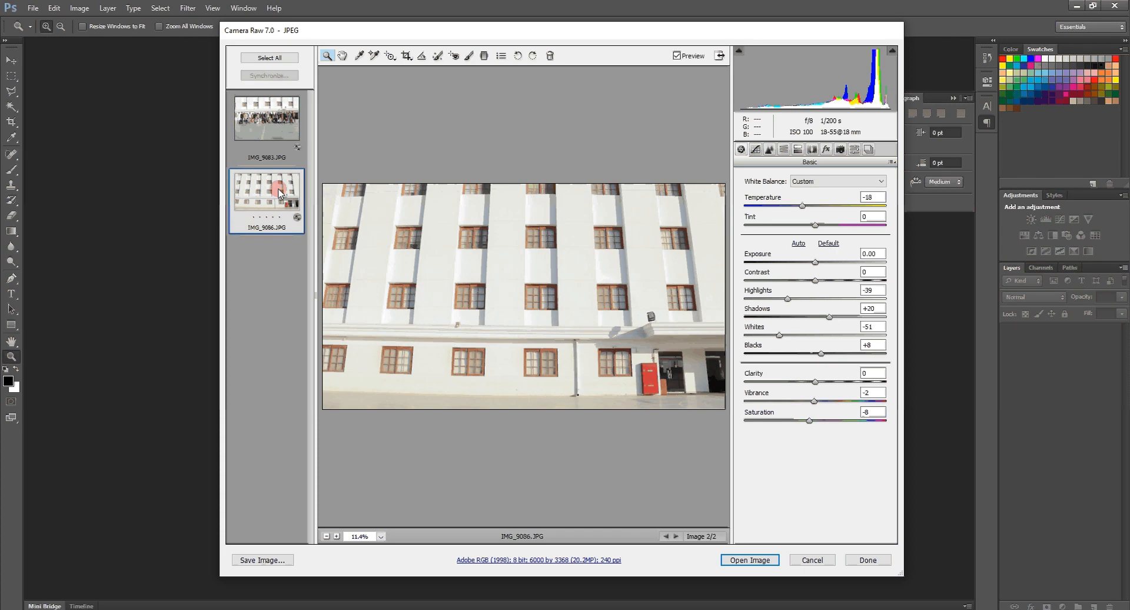
{"action": "left_click", "coordinate": [274, 125]}
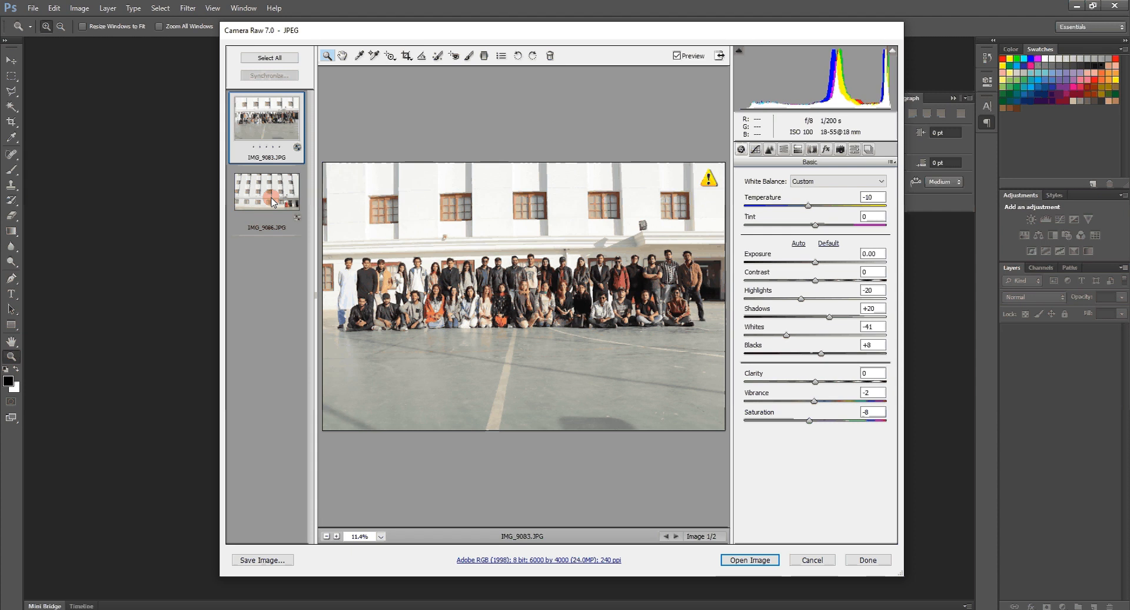
{"action": "left_click", "coordinate": [271, 157]}
{"action": "left_click", "coordinate": [271, 113]}
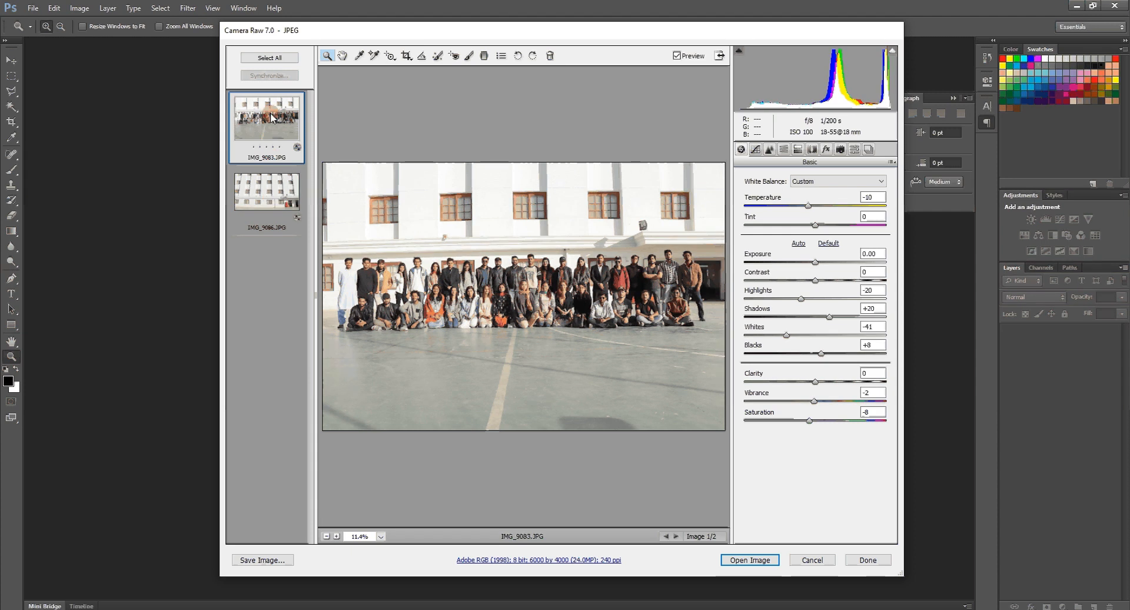
{"action": "left_click", "coordinate": [271, 188]}
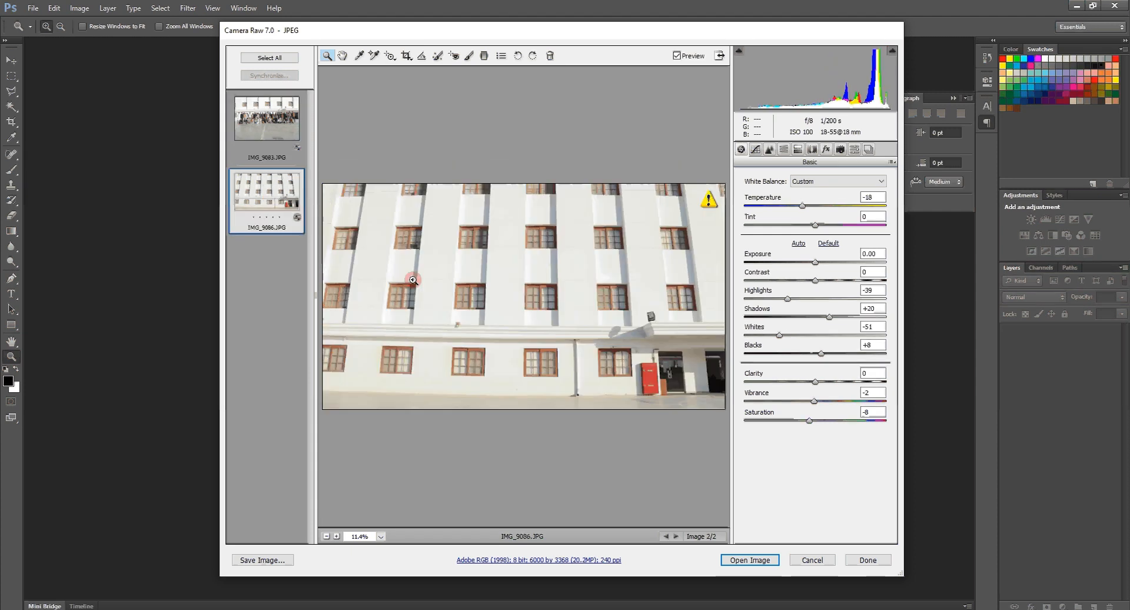
{"action": "left_click", "coordinate": [397, 418]}
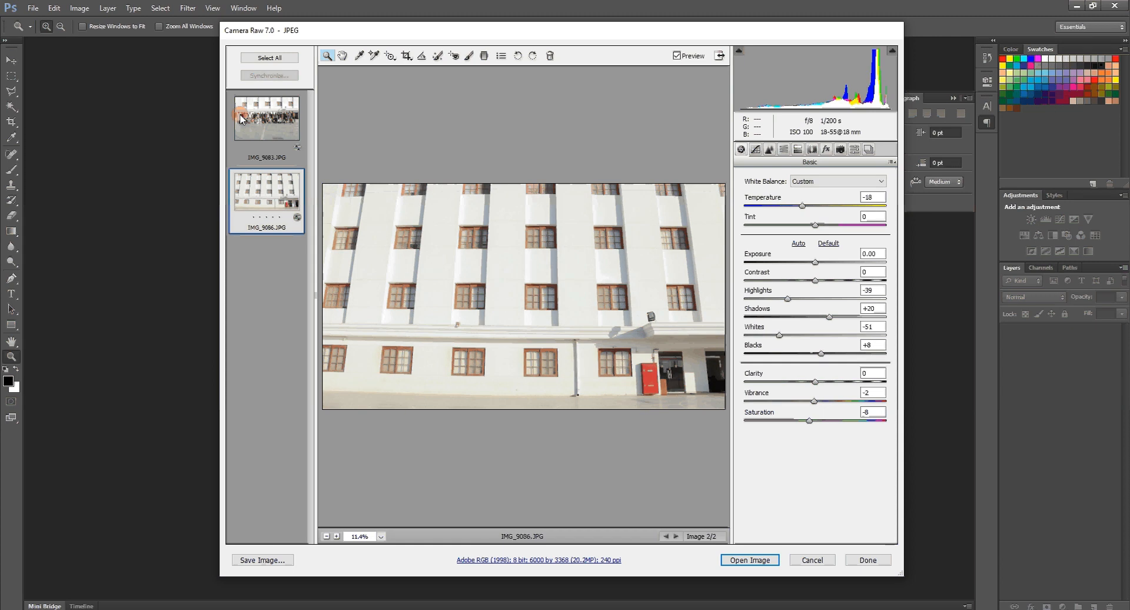
{"action": "key", "text": "Up"}
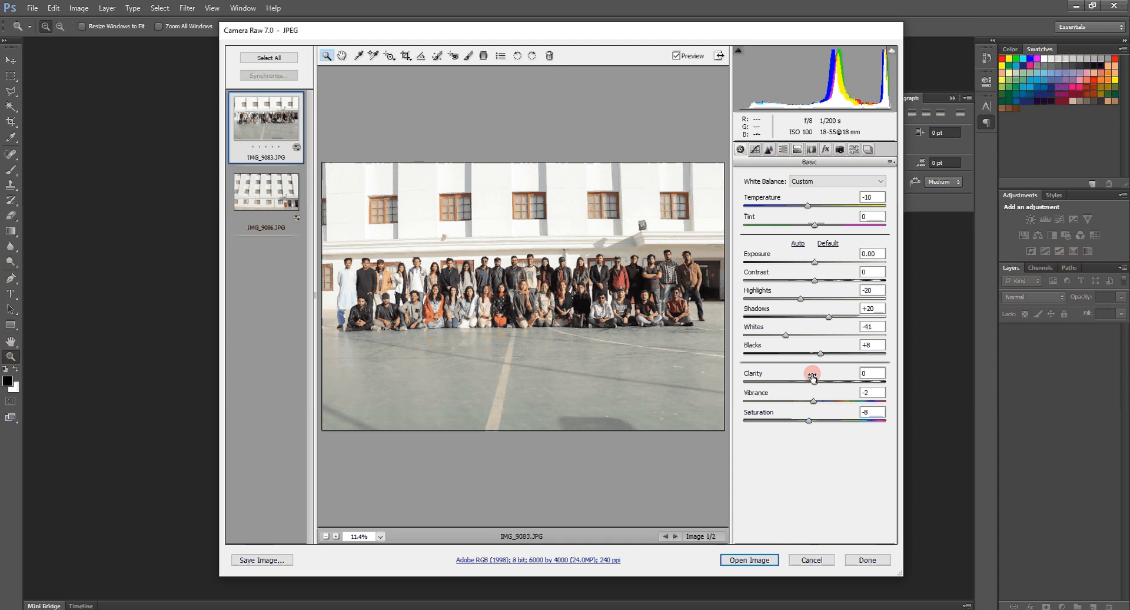
{"action": "left_click", "coordinate": [291, 192]}
{"action": "left_click", "coordinate": [348, 169]}
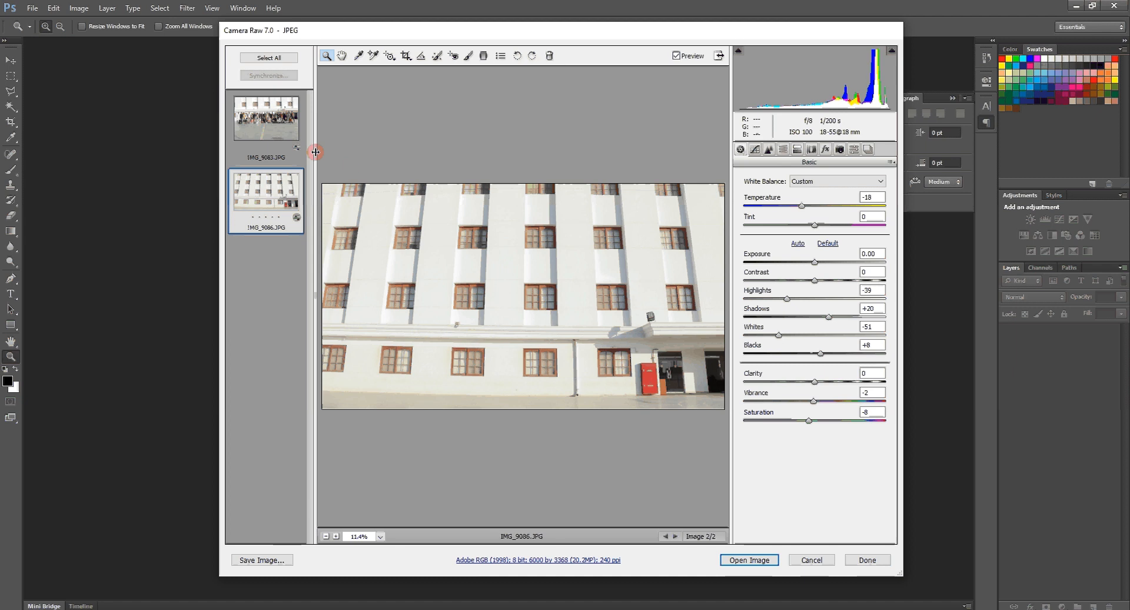
{"action": "left_click", "coordinate": [522, 260]}
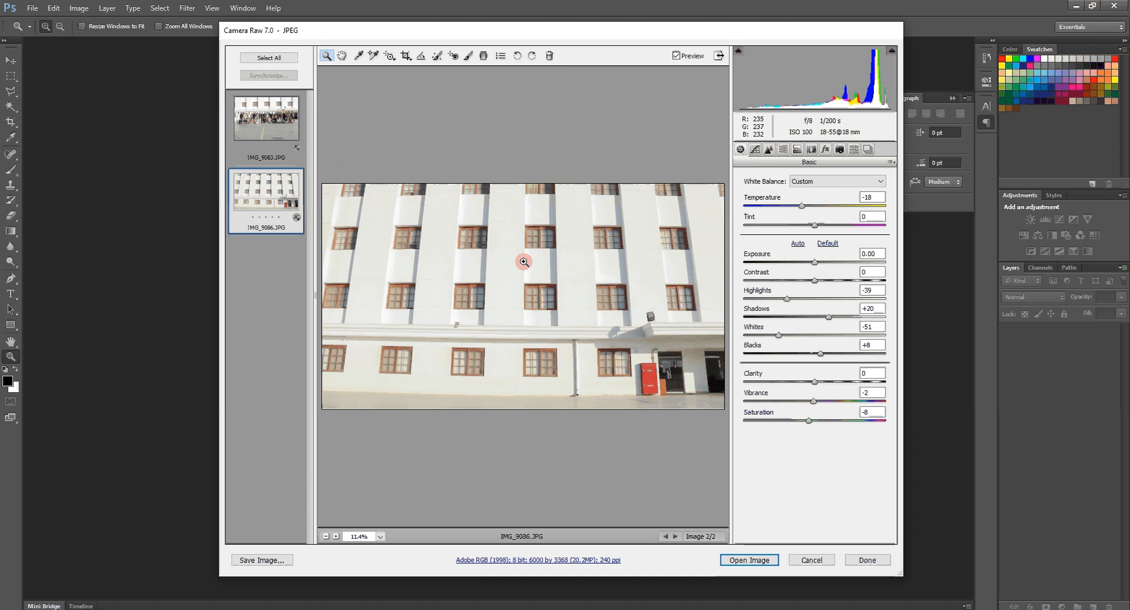
- Open both photos as documents and copy the whole group photo into IMG_9086.JPG as a new layer
{"action": "left_click", "coordinate": [269, 57]}
{"action": "left_click", "coordinate": [758, 546]}
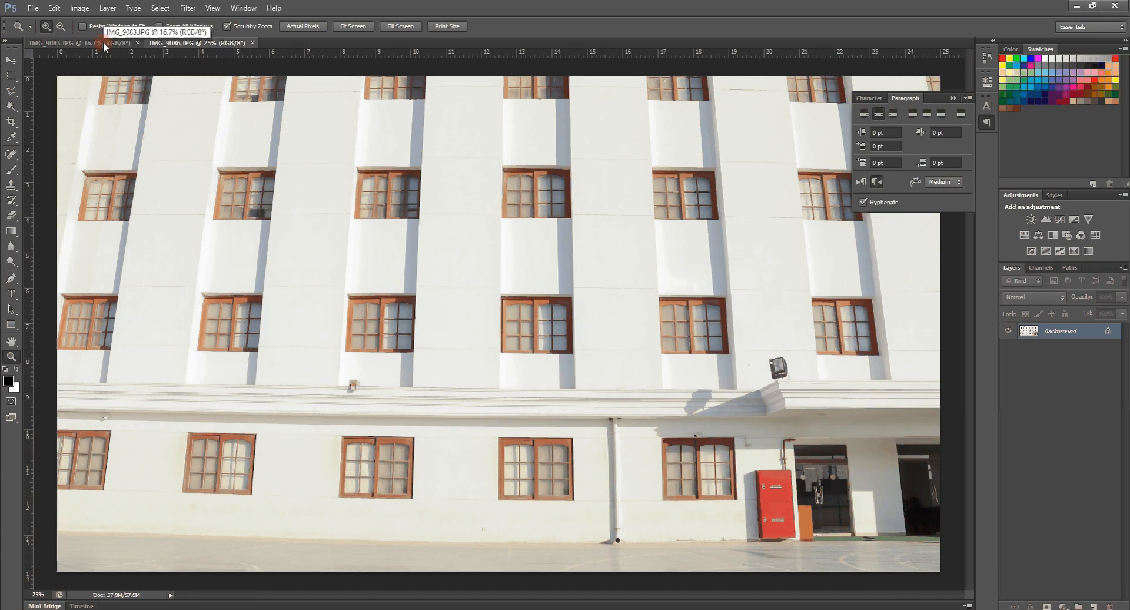
{"action": "left_click", "coordinate": [103, 43]}
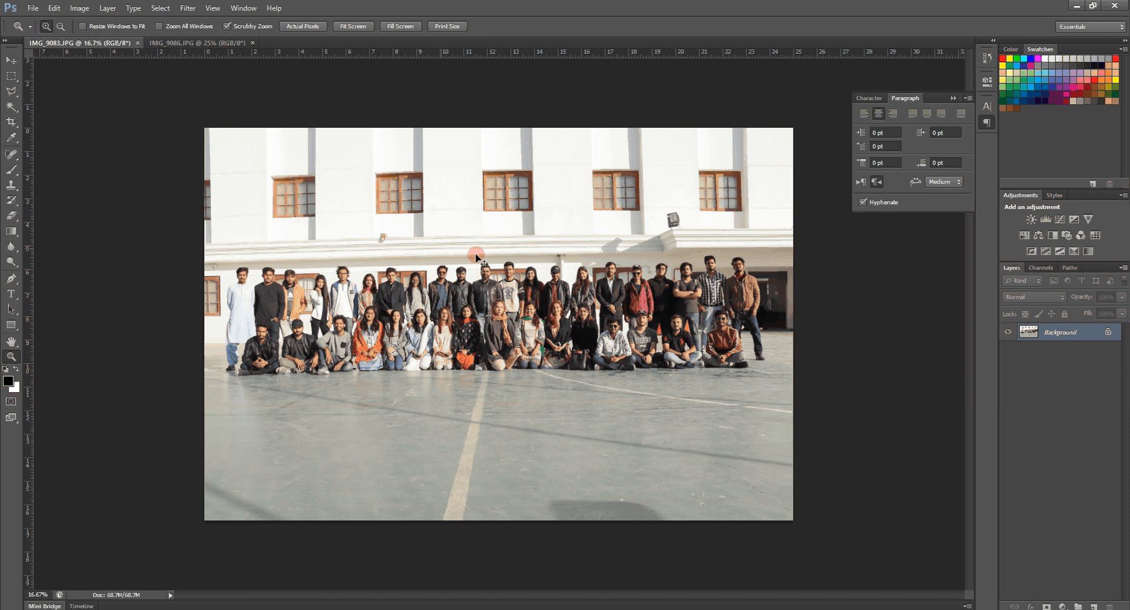
{"action": "key", "text": "ctrl+a"}
{"action": "left_click_drag", "start_coordinate": [421, 257], "coordinate": [582, 435]}
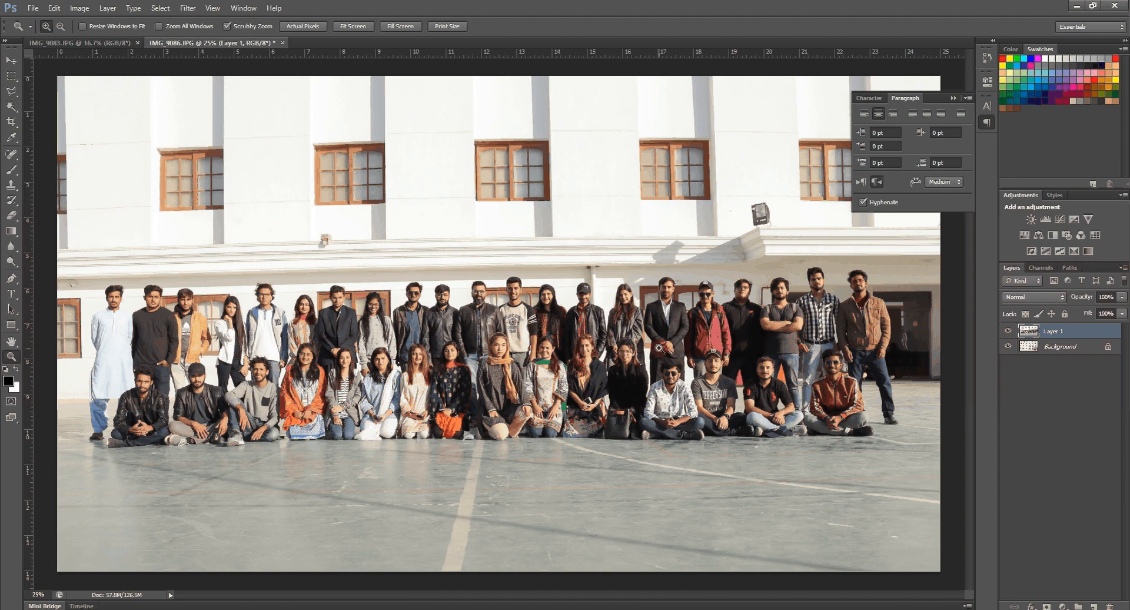
- Move the group photo layer straight down until its upper edge sits about 2.75 inches below the canvas's upper edge
{"action": "left_click", "coordinate": [10, 62]}
{"action": "left_click", "coordinate": [10, 62]}
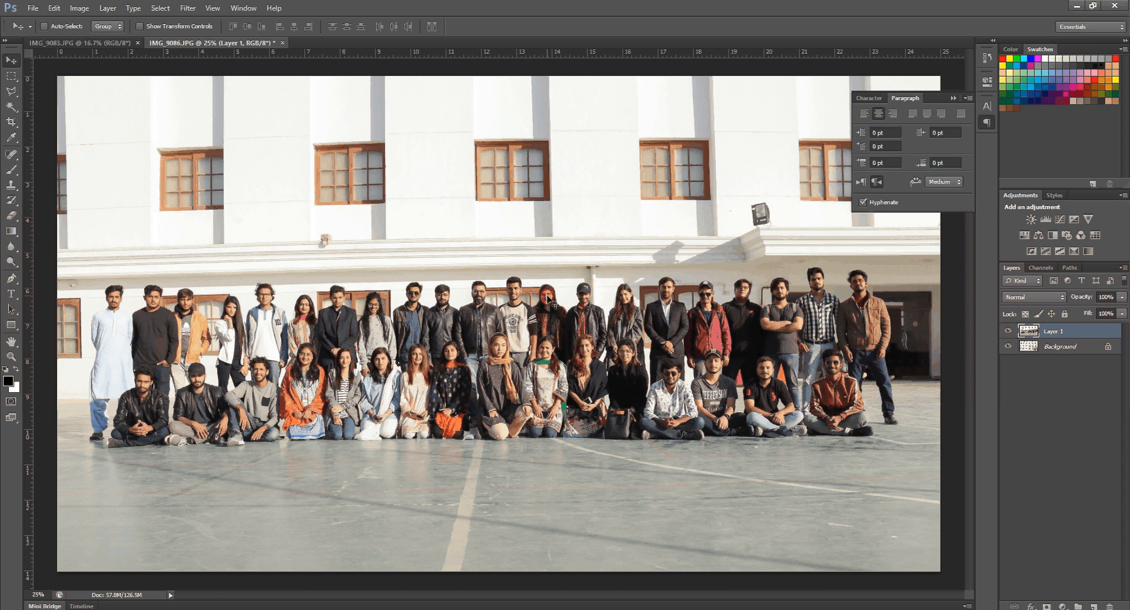
{"action": "left_click_drag", "start_coordinate": [552, 301], "coordinate": [388, 302]}
{"action": "key", "text": "shift+Down"}
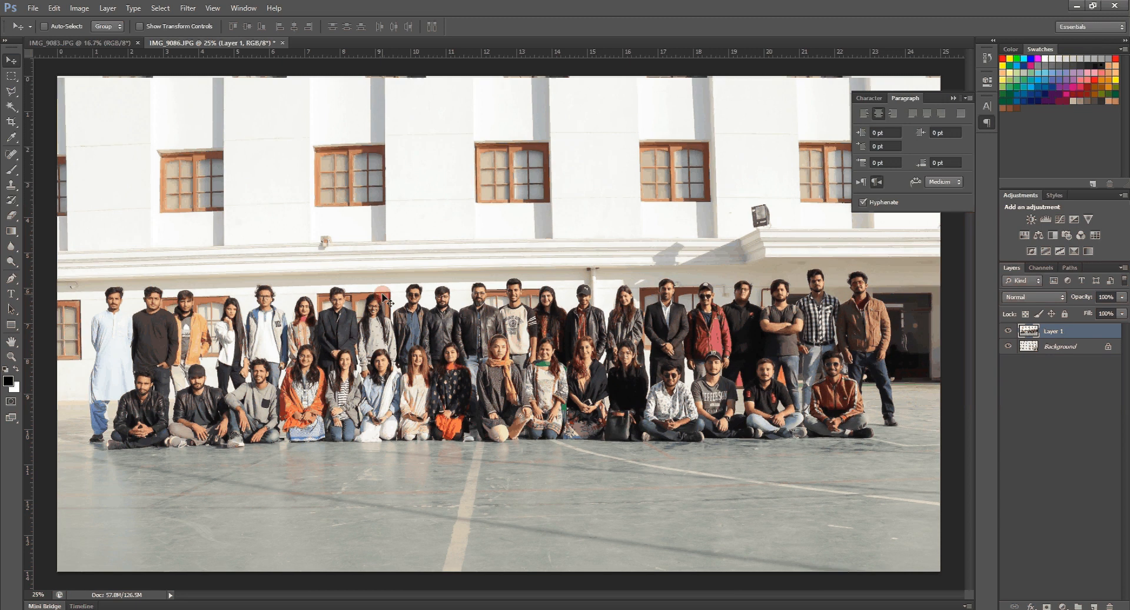
{"action": "key", "text": "shift+Down"}
{"action": "key", "text": "shift+Down"}
{"action": "key", "text": "shift+Down"}
{"action": "key", "text": "shift+Down"}
{"action": "key", "text": "shift+Down"}
{"action": "key", "text": "shift+Down"}
{"action": "key", "text": "shift+Down"}
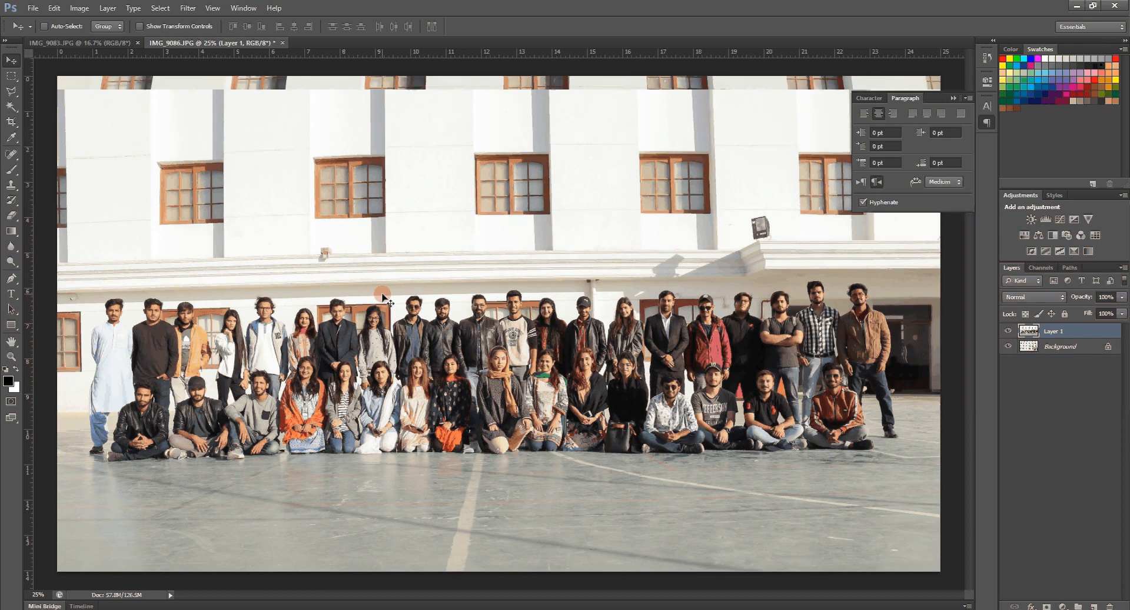
{"action": "key", "text": "shift+Down"}
{"action": "key", "text": "shift+Down"}
{"action": "key", "text": "shift+Down"}
{"action": "key", "text": "shift+Down"}
{"action": "key", "text": "shift+Down"}
{"action": "key", "text": "shift+Down"}
{"action": "key", "text": "shift+Down"}
{"action": "key", "text": "shift+Down"}
{"action": "key", "text": "shift+Down"}
{"action": "key", "text": "shift+Down"}
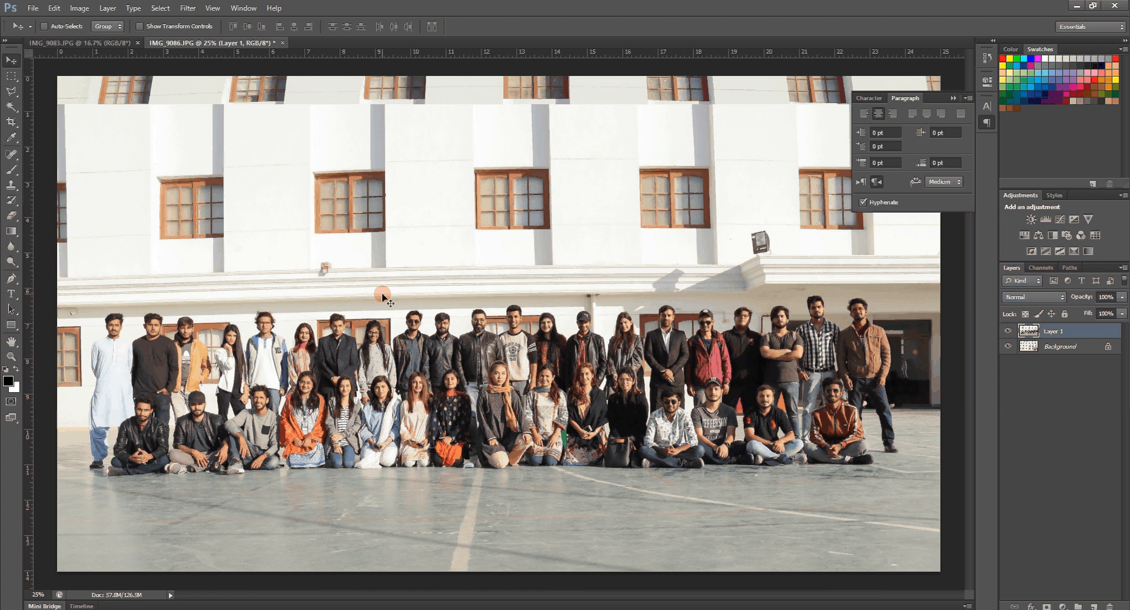
{"action": "key", "text": "shift+Down"}
{"action": "key", "text": "shift+Down"}
{"action": "key", "text": "shift+Down"}
{"action": "key", "text": "shift+Down"}
{"action": "key", "text": "shift+Down"}
{"action": "key", "text": "shift+Down"}
{"action": "key", "text": "shift+Down"}
{"action": "key", "text": "shift+Down"}
{"action": "key", "text": "shift+Down"}
{"action": "key", "text": "shift+Down"}
{"action": "key", "text": "shift+Down"}
{"action": "key", "text": "shift+Down"}
{"action": "key", "text": "shift+Down"}
{"action": "key", "text": "shift+Down"}
{"action": "key", "text": "shift+Down"}
{"action": "key", "text": "shift+Down"}
{"action": "key", "text": "shift+Down"}
{"action": "key", "text": "shift+Down"}
{"action": "key", "text": "shift+Down"}
{"action": "key", "text": "shift+Down"}
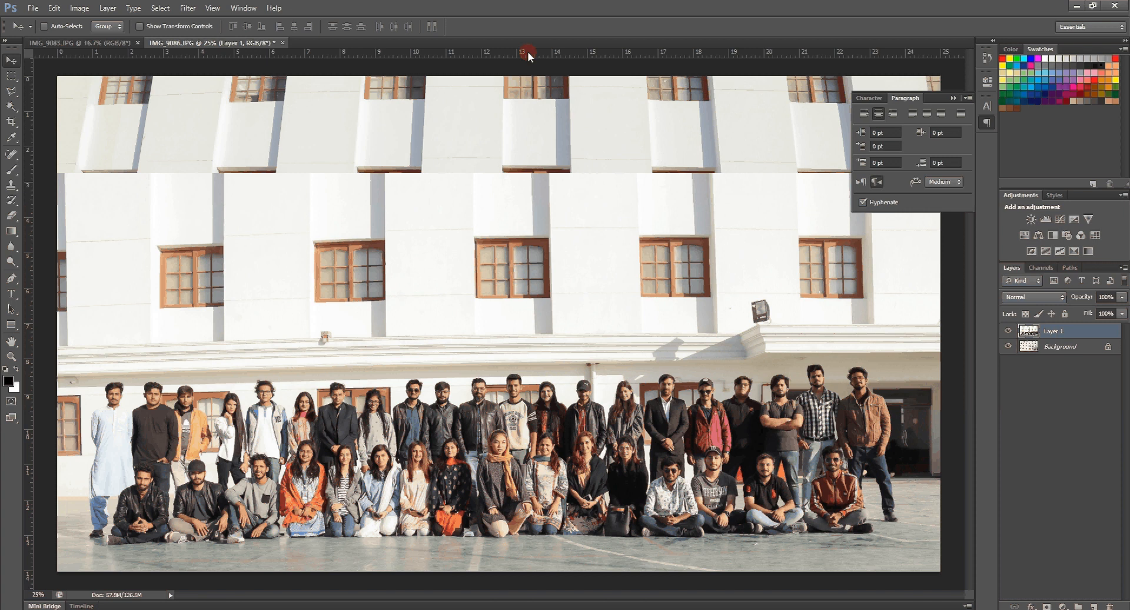
- Place horizontal guides at about 8.2 inches above the people's heads and about 13 inches at the front row's feet
{"action": "left_click_drag", "start_coordinate": [528, 51], "coordinate": [521, 364]}
{"action": "left_click_drag", "start_coordinate": [526, 52], "coordinate": [576, 536]}
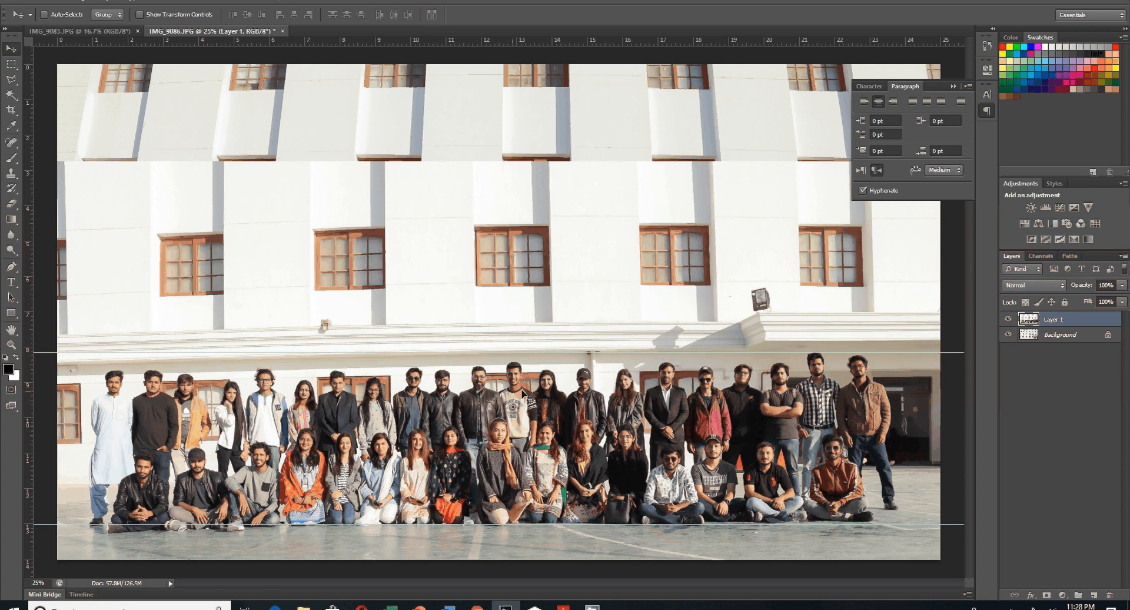
{"action": "left_click", "coordinate": [199, 111]}
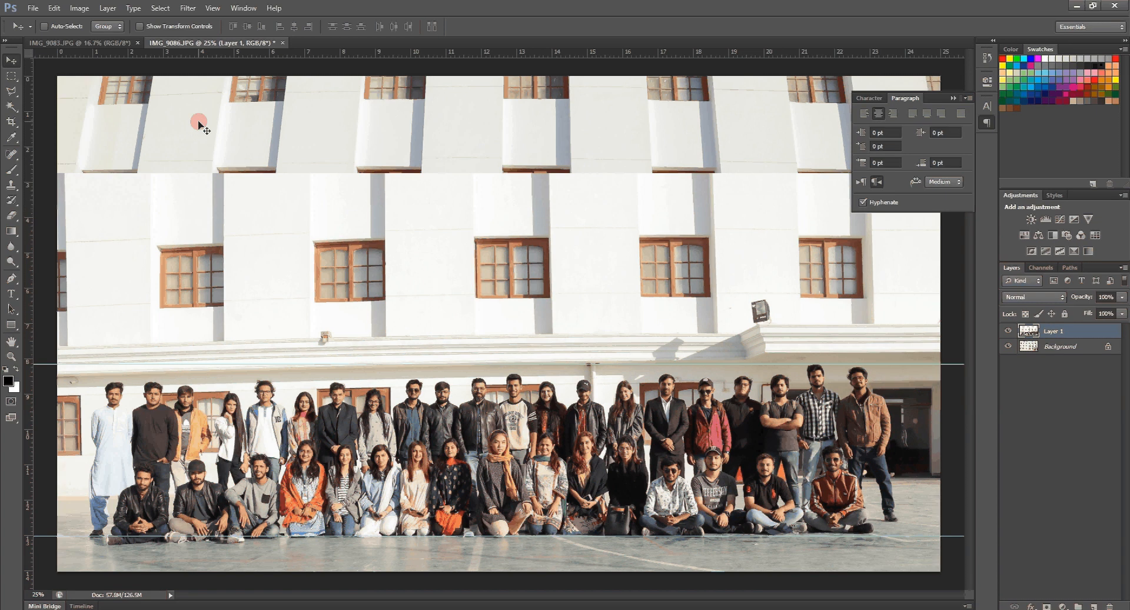
{"action": "left_click", "coordinate": [64, 26]}
{"action": "left_click", "coordinate": [329, 306]}
- Rotate the group photo layer clockwise by 0.94° to level it against the guides, and apply the transform
{"action": "left_click", "coordinate": [53, 8]}
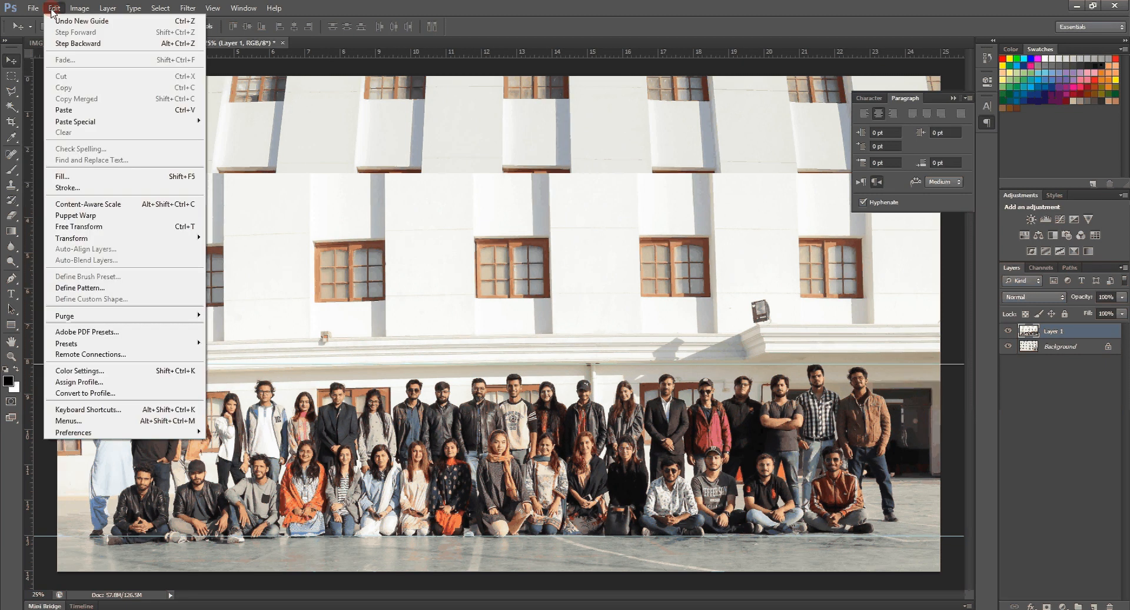
{"action": "left_click", "coordinate": [95, 239]}
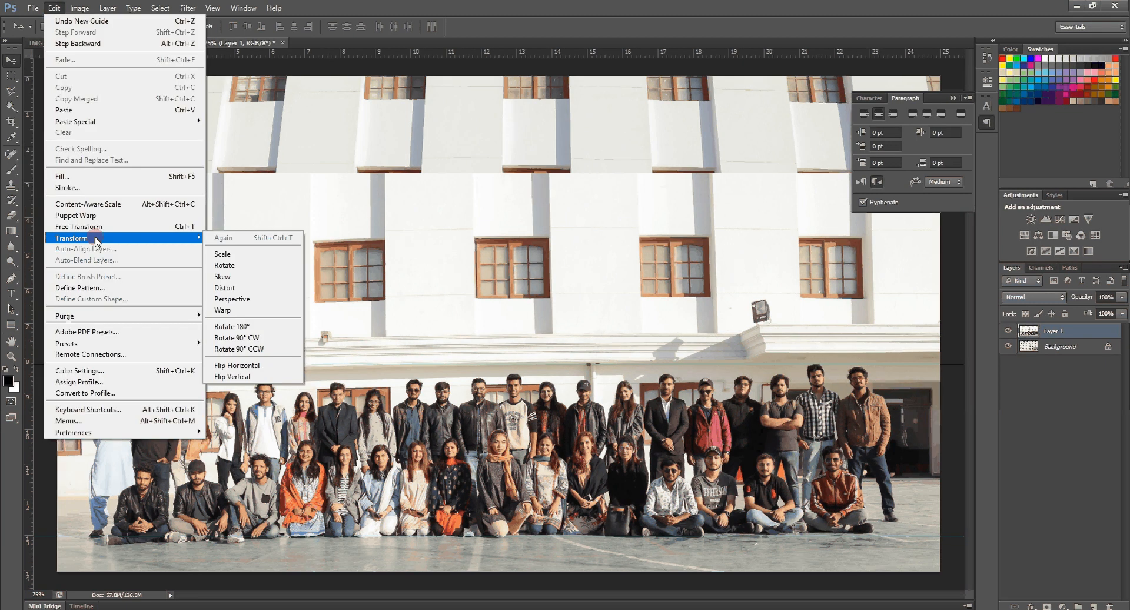
{"action": "left_click", "coordinate": [234, 253]}
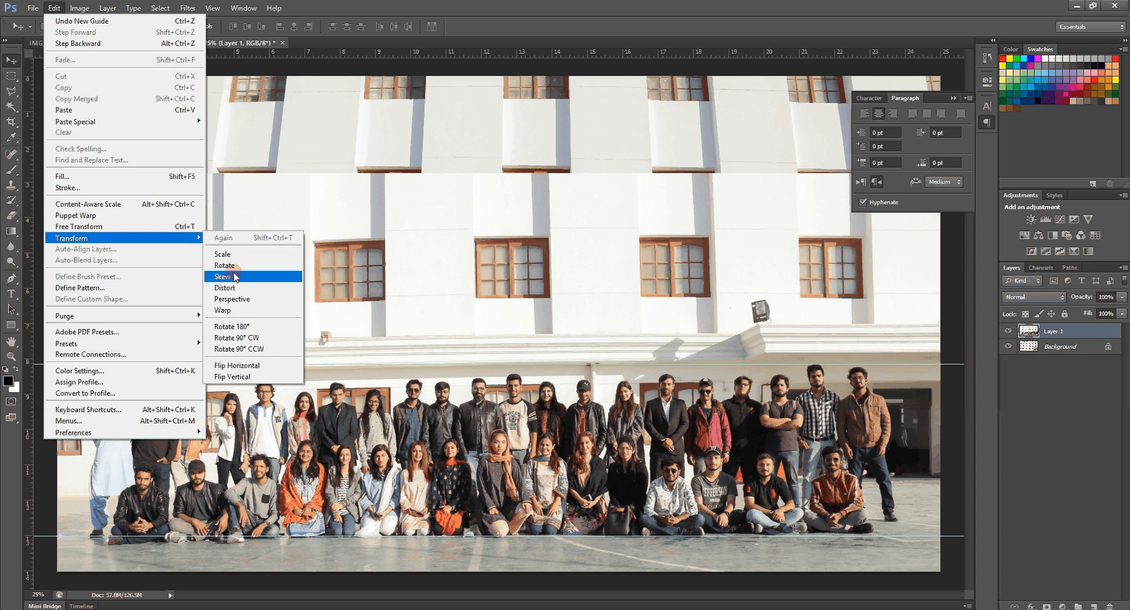
{"action": "left_click", "coordinate": [234, 276]}
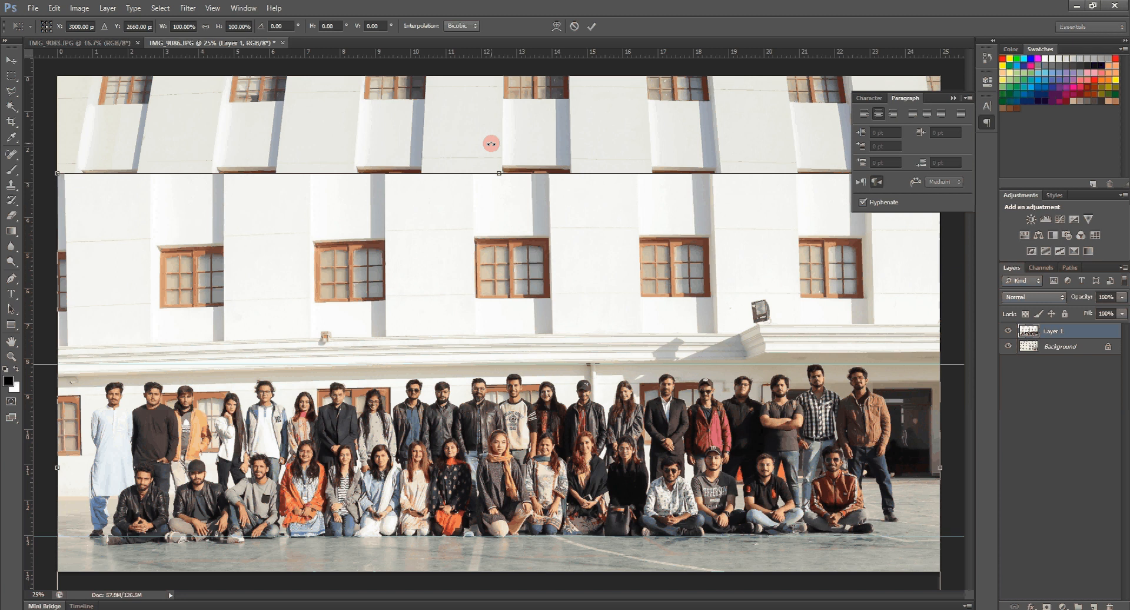
{"action": "left_click_drag", "start_coordinate": [491, 143], "coordinate": [497, 143]}
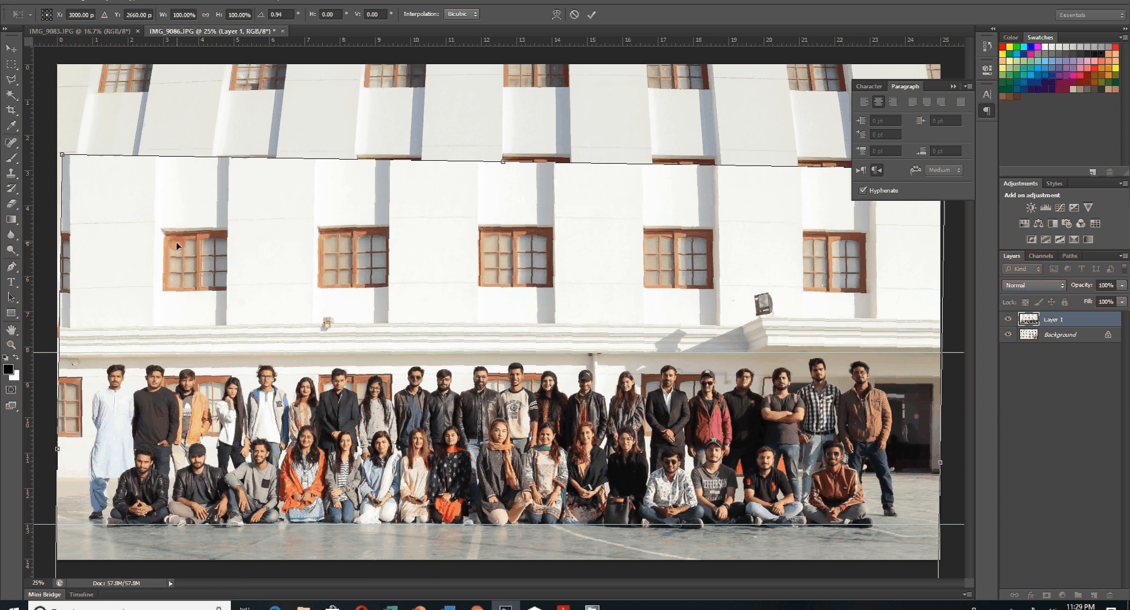
{"action": "left_click", "coordinate": [105, 233]}
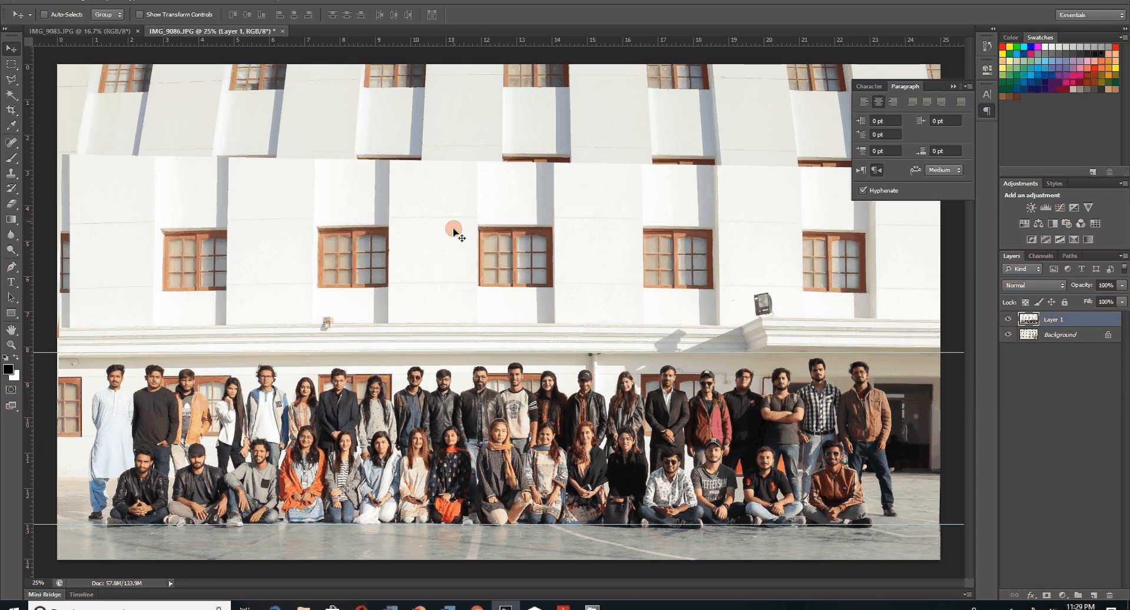
- Hide and show the Background layer to check which part of the canvas the group photo layer covers
{"action": "left_click", "coordinate": [1008, 335]}
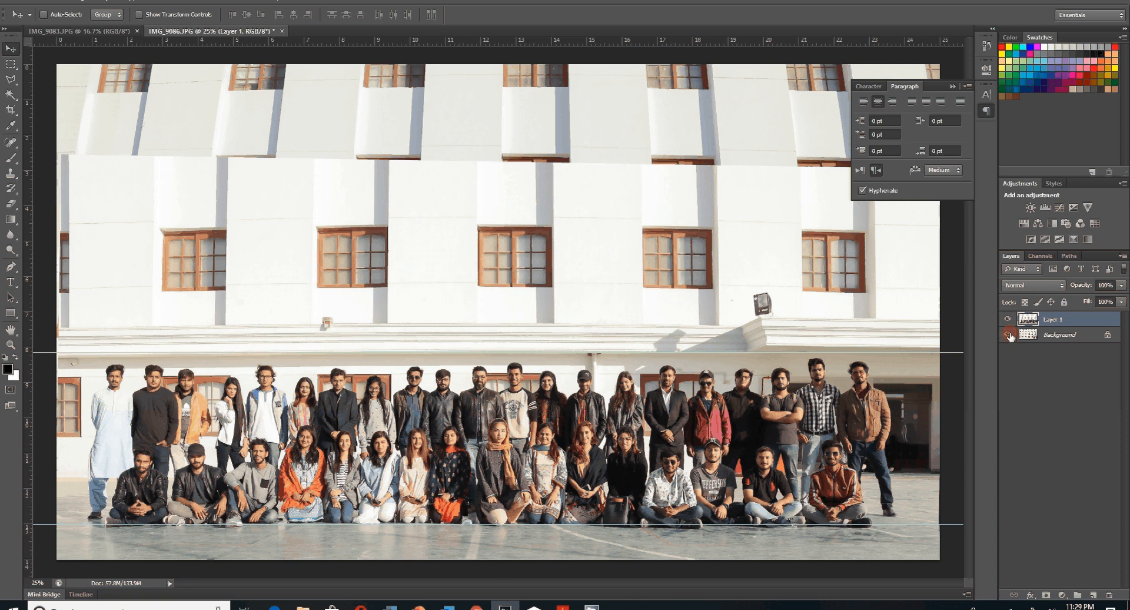
{"action": "left_click", "coordinate": [1008, 335]}
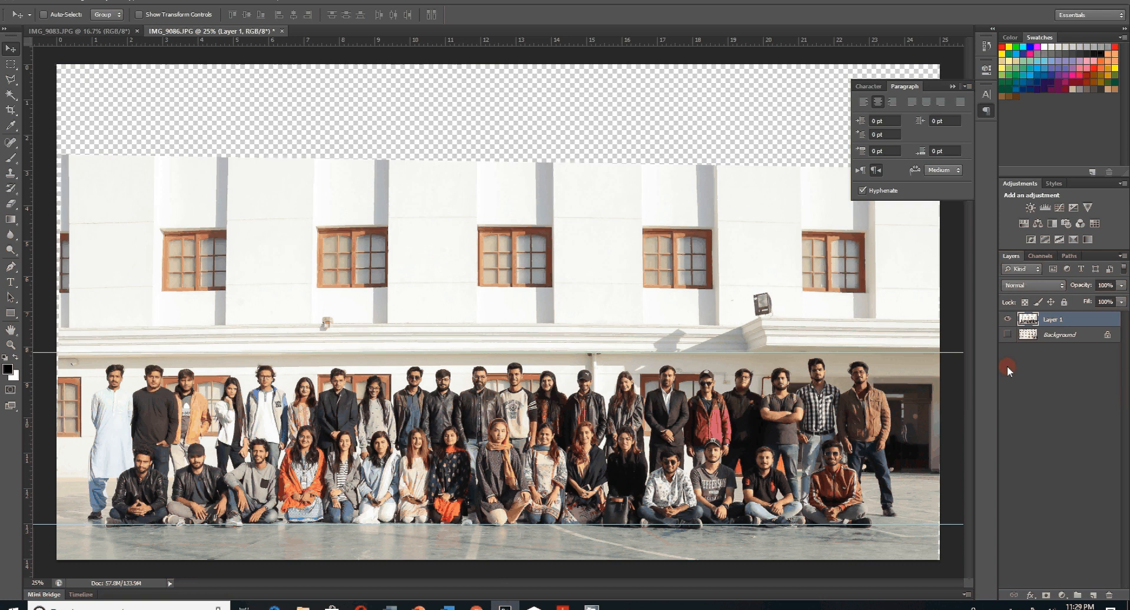
{"action": "left_click", "coordinate": [1007, 334]}
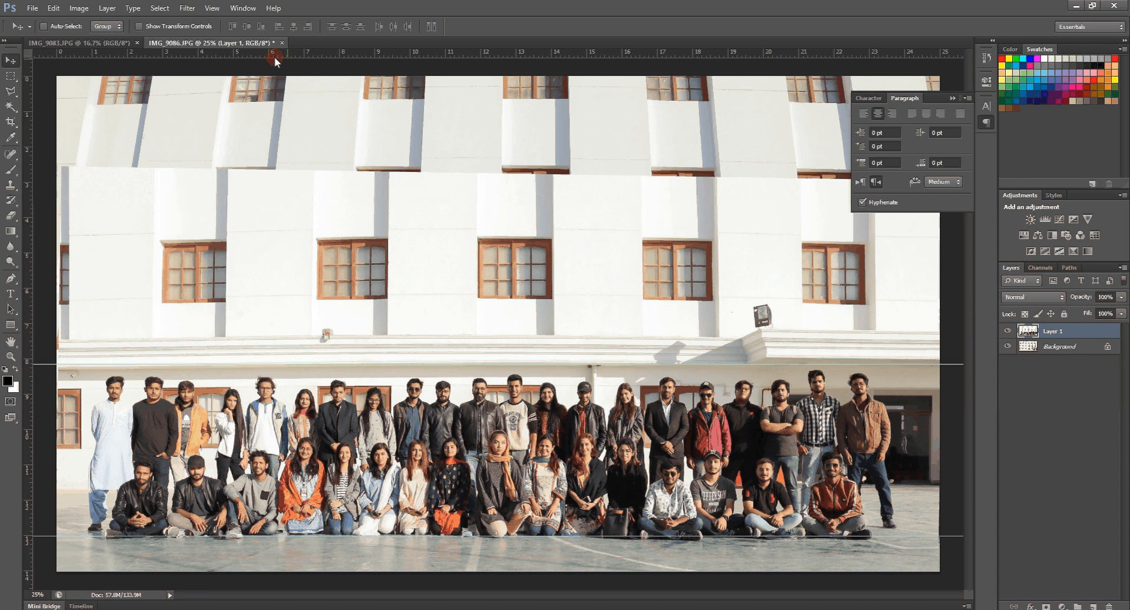
{"action": "left_click_drag", "start_coordinate": [100, 226], "coordinate": [101, 228]}
- Duplicate the Background layer as Background copy and delete the original locked Background layer
{"action": "left_click", "coordinate": [1074, 348]}
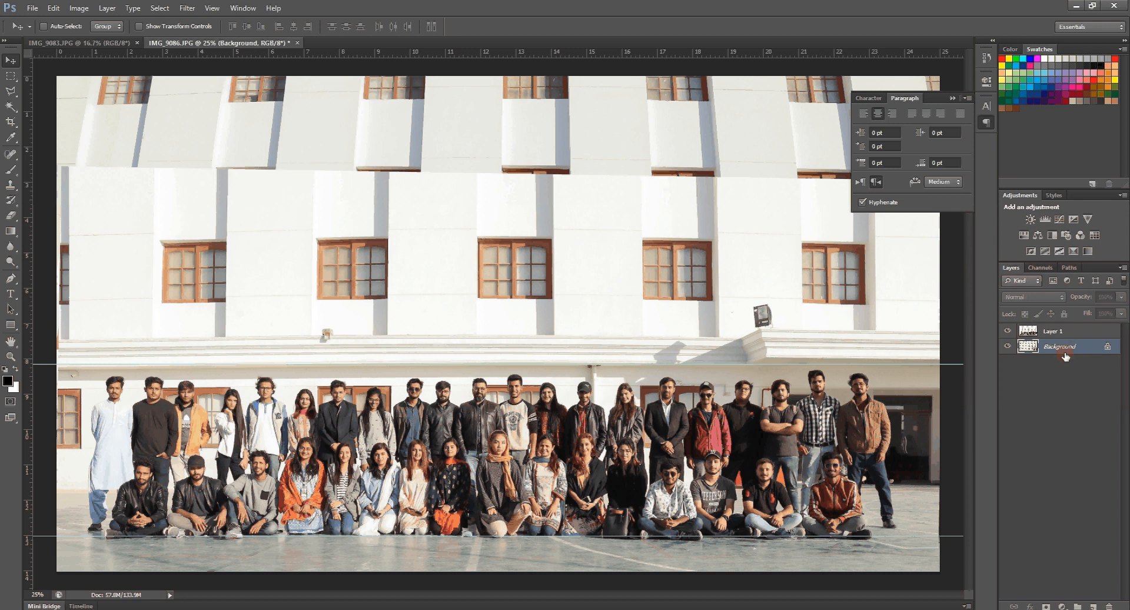
{"action": "left_click", "coordinate": [1092, 350]}
{"action": "right_click", "coordinate": [1092, 350]}
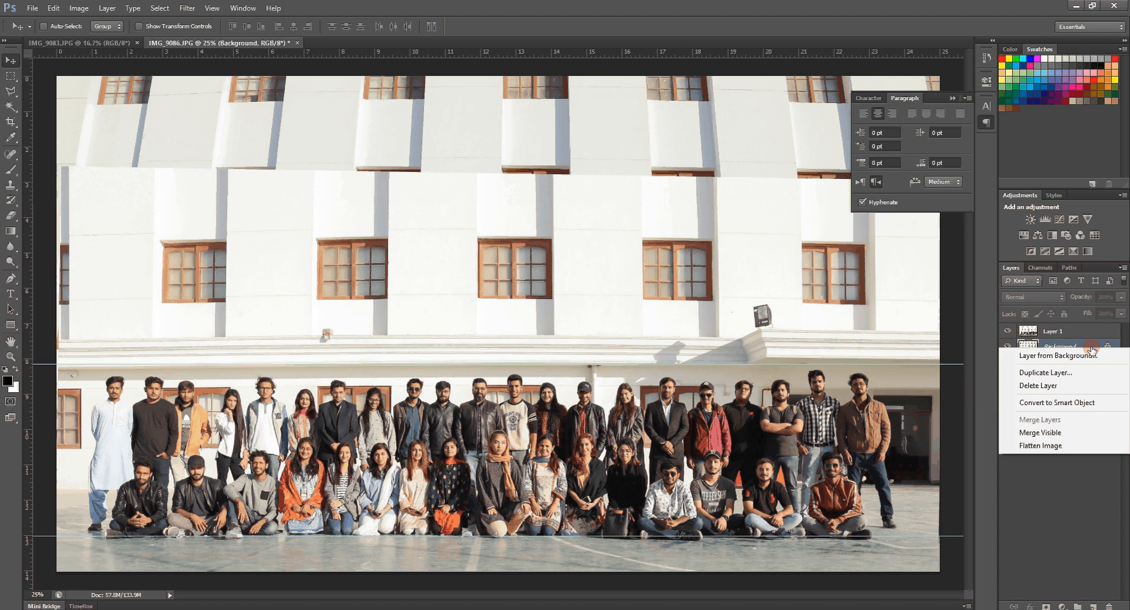
{"action": "left_click", "coordinate": [1045, 372]}
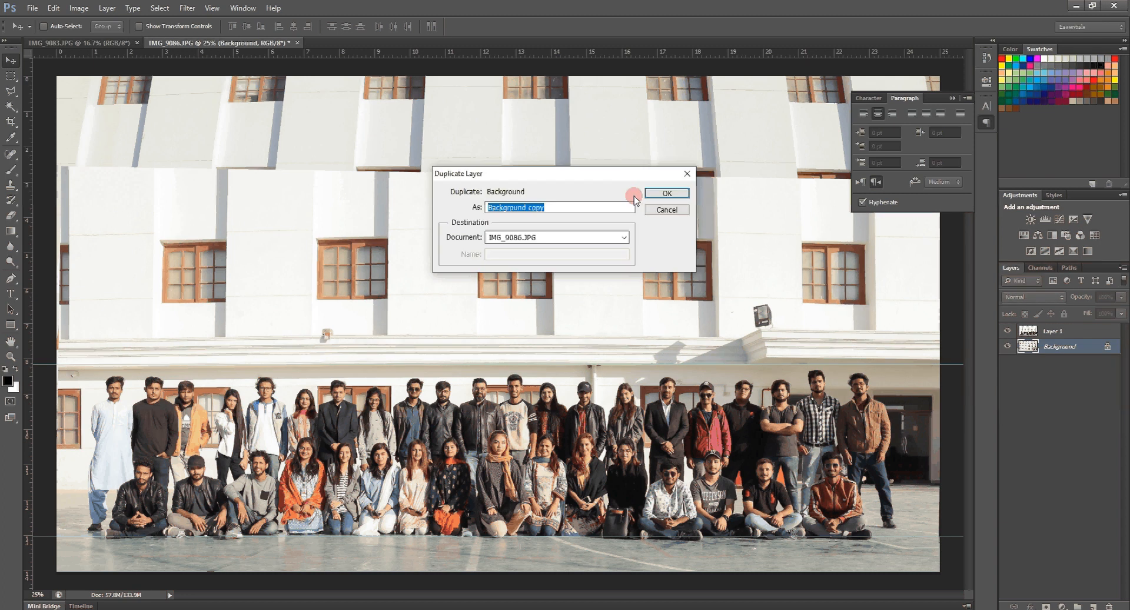
{"action": "left_click", "coordinate": [646, 194]}
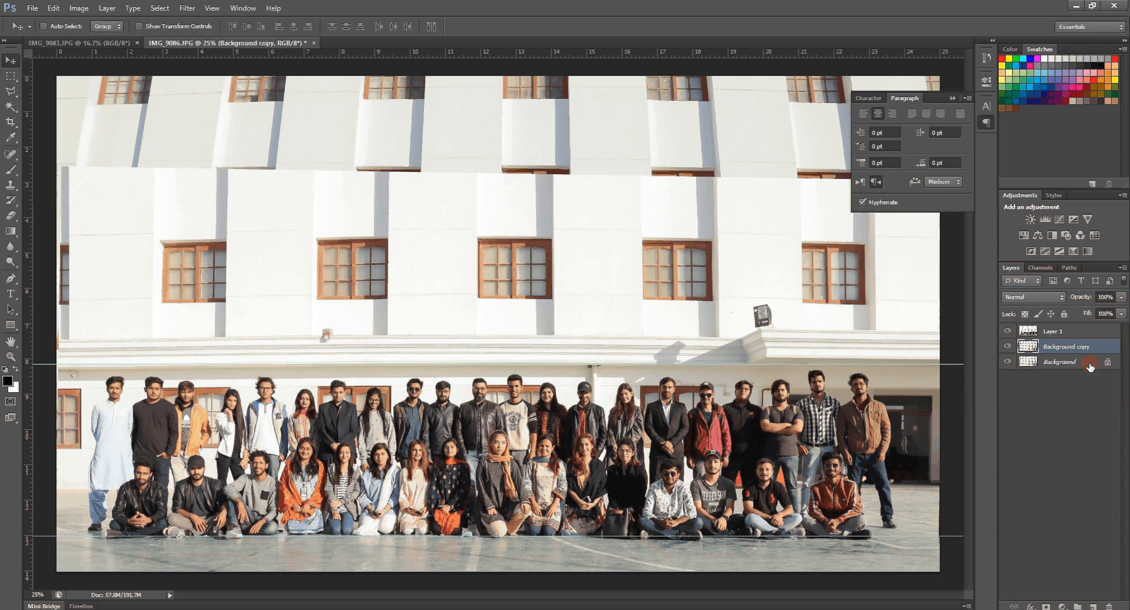
{"action": "left_click", "coordinate": [1091, 365]}
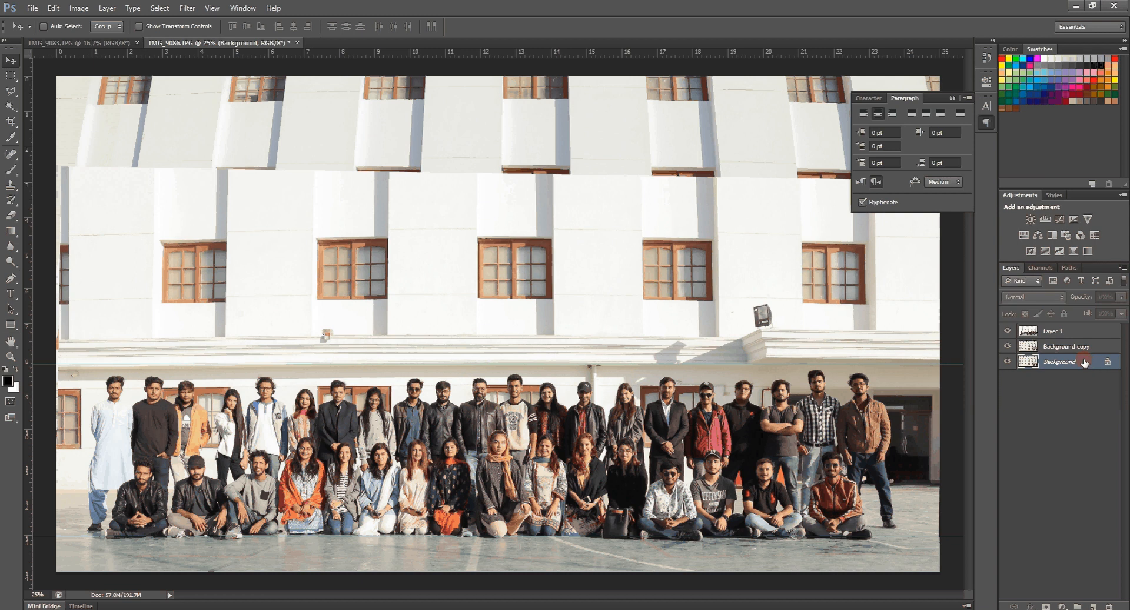
{"action": "left_click_drag", "start_coordinate": [1085, 362], "coordinate": [1110, 583]}
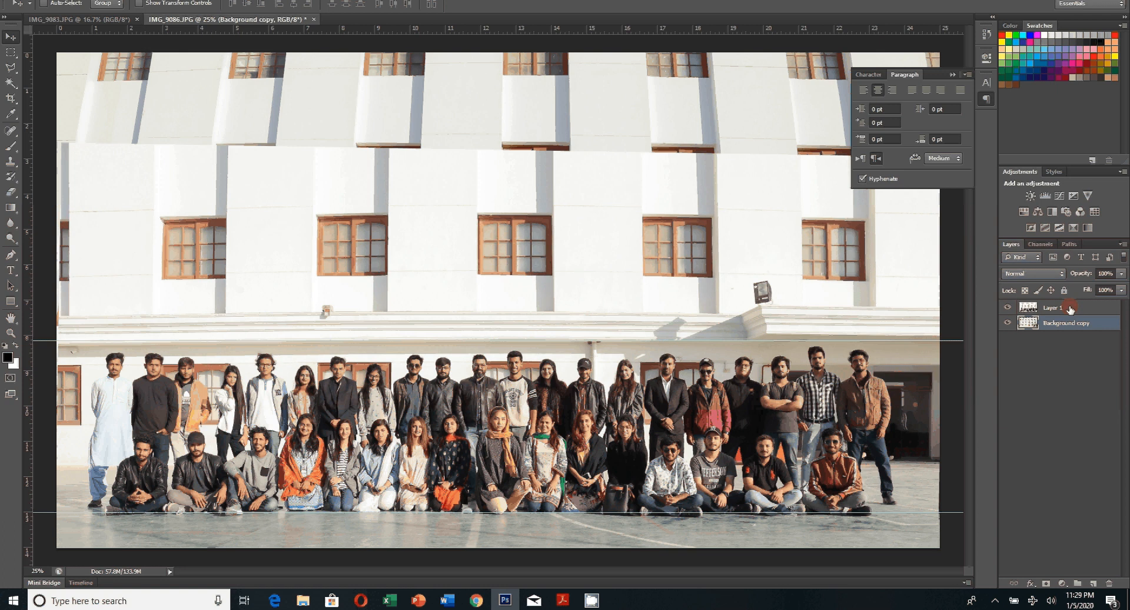
- Select Layer 1, move the guide above the heads up to about 7.3 inches at the ledge, and add a vertical guide at about 19.3 inches
{"action": "left_click", "coordinate": [1029, 310]}
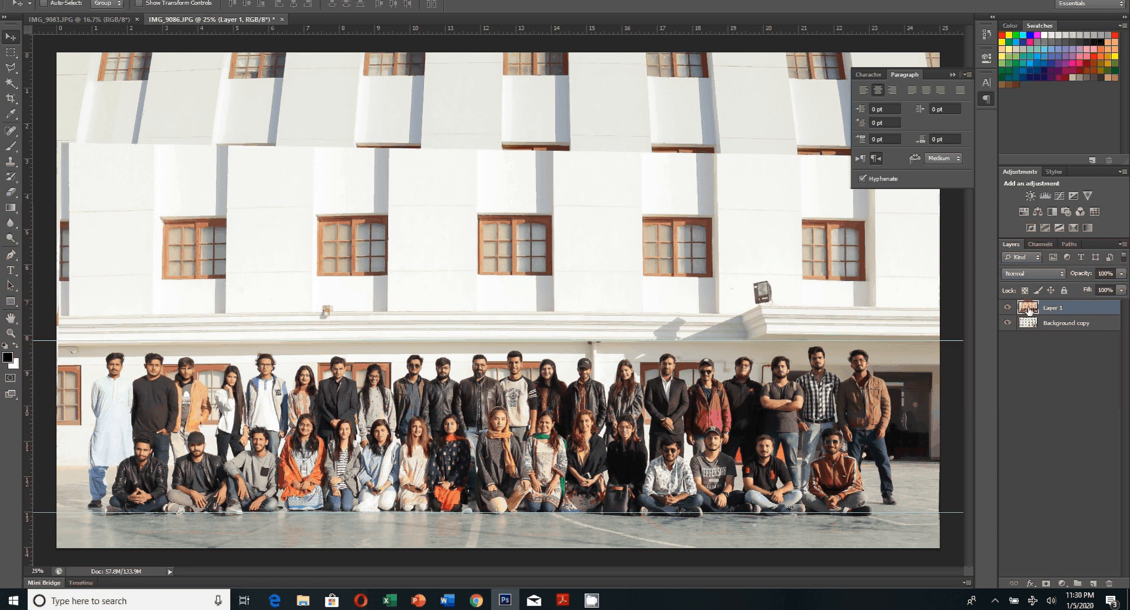
{"action": "left_click", "coordinate": [509, 339]}
{"action": "left_click_drag", "start_coordinate": [509, 340], "coordinate": [505, 316]}
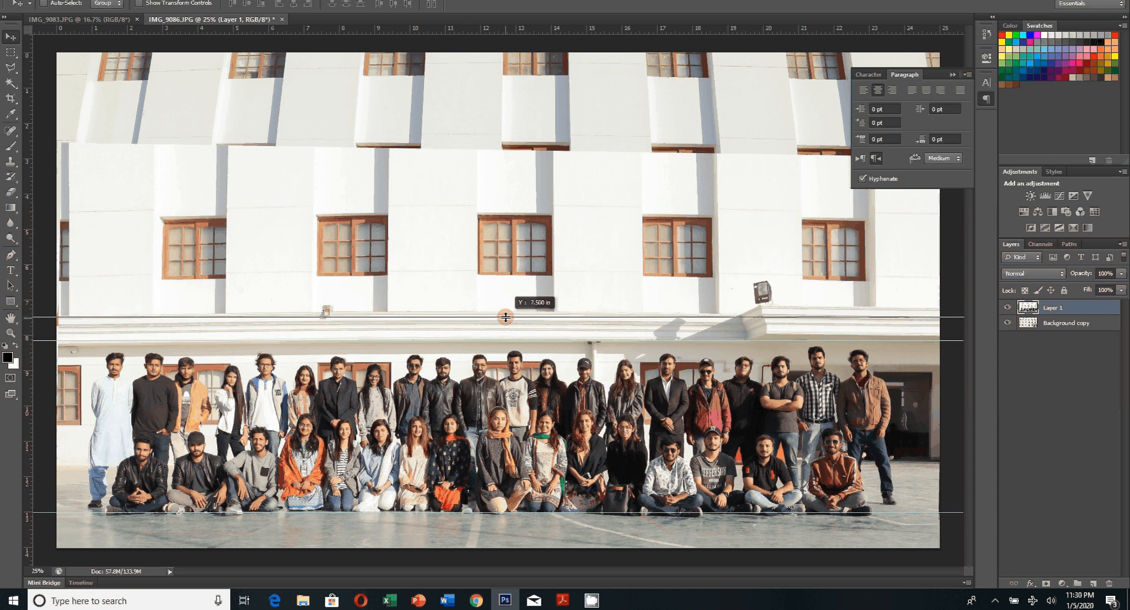
{"action": "left_click_drag", "start_coordinate": [505, 316], "coordinate": [505, 311]}
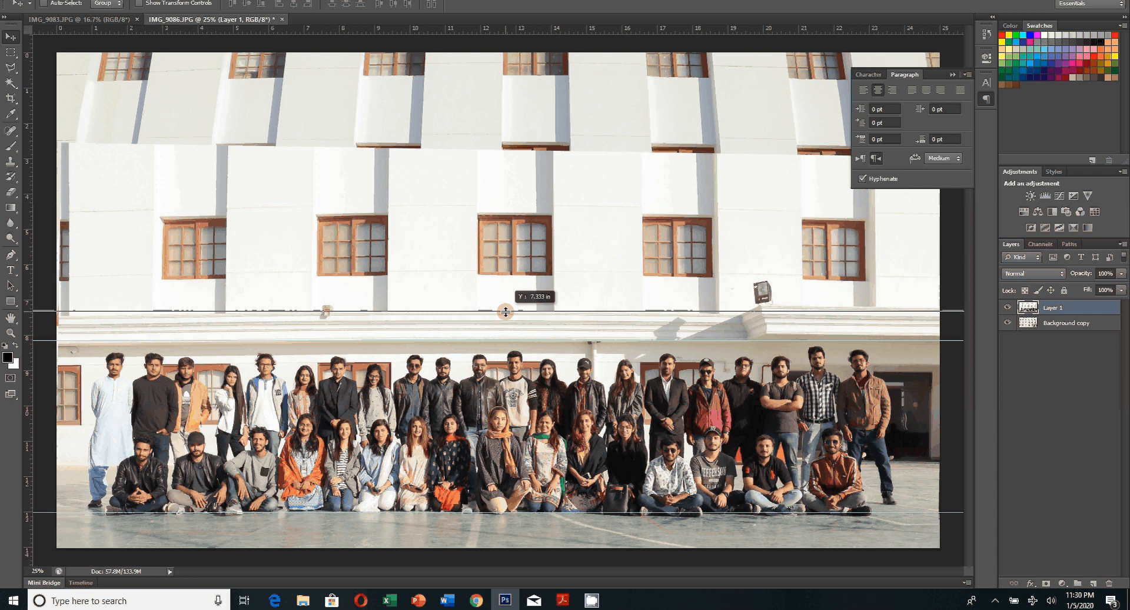
{"action": "left_click_drag", "start_coordinate": [506, 312], "coordinate": [506, 311]}
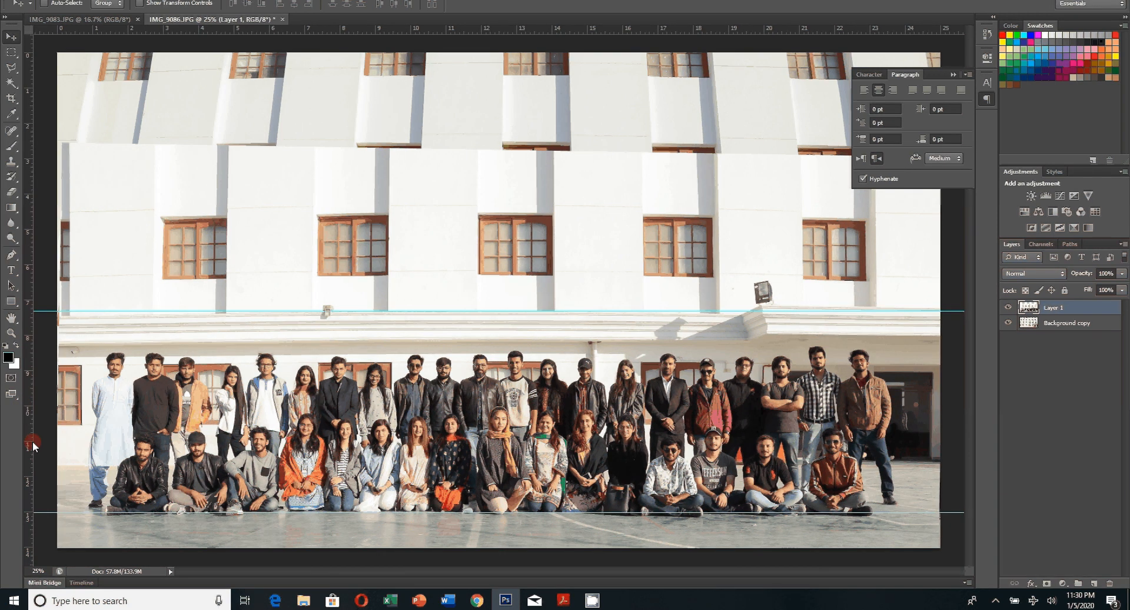
{"action": "left_click_drag", "start_coordinate": [33, 440], "coordinate": [741, 419]}
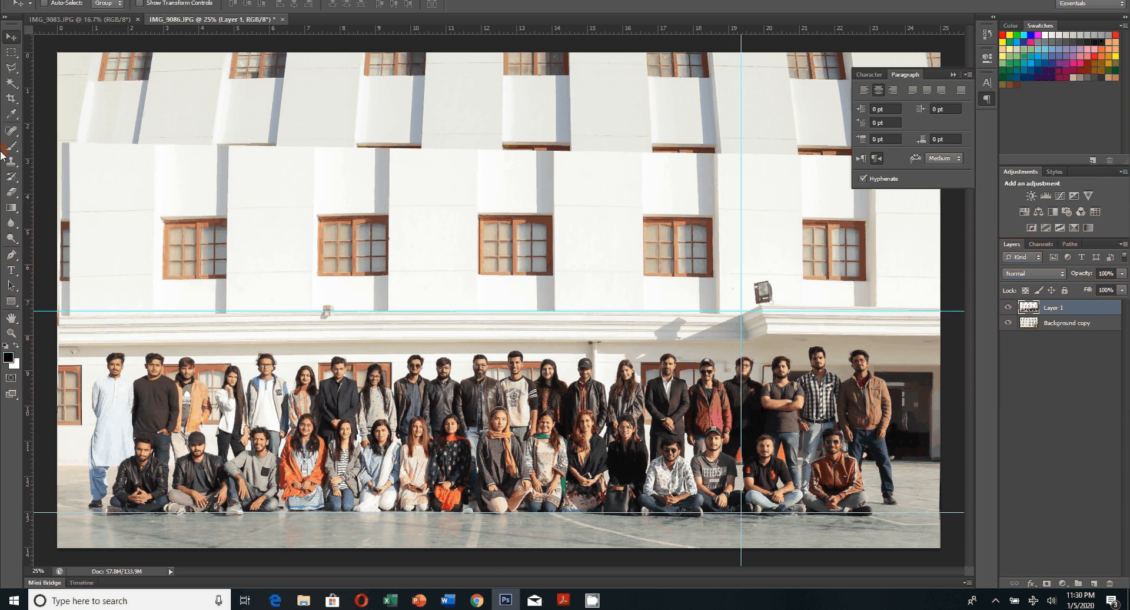
- Erase Layer 1 inside a rectangular selection above the ledge guide and left of the vertical guide, and deselect
{"action": "key", "text": "m"}
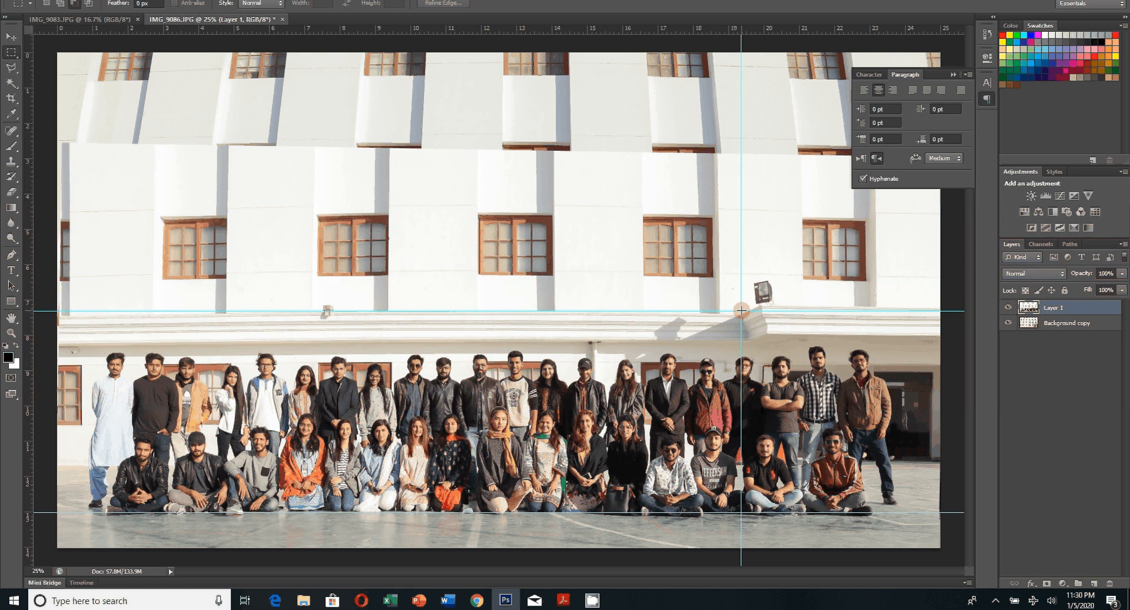
{"action": "left_click_drag", "start_coordinate": [741, 310], "coordinate": [35, 53]}
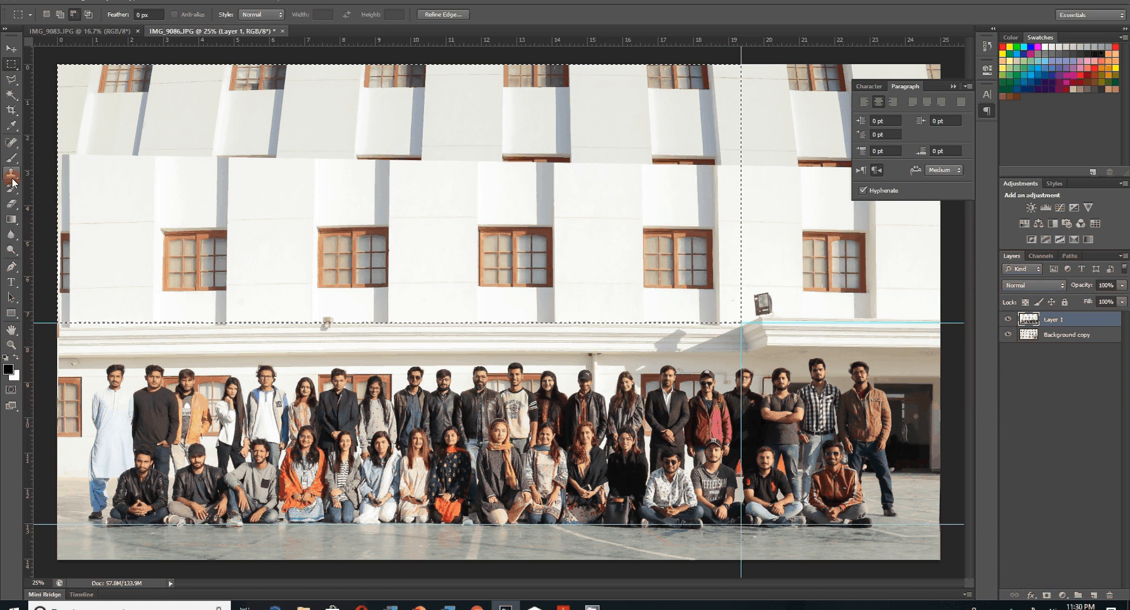
{"action": "left_click", "coordinate": [12, 203]}
{"action": "mouse_move", "coordinate": [147, 201]}
{"action": "left_mouse_down"}
{"action": "mouse_move", "coordinate": [304, 170]}
{"action": "mouse_move", "coordinate": [724, 294]}
{"action": "mouse_move", "coordinate": [382, 208]}
{"action": "mouse_move", "coordinate": [618, 287]}
{"action": "mouse_move", "coordinate": [713, 276]}
{"action": "left_mouse_up"}
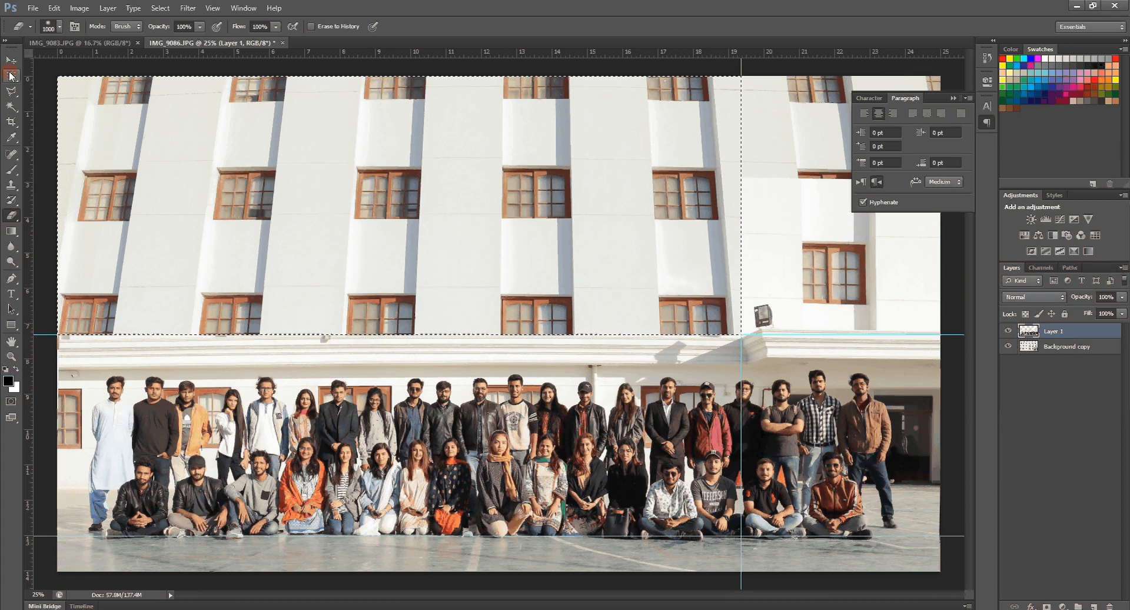
{"action": "key", "text": "v"}
{"action": "left_click", "coordinate": [100, 43]}
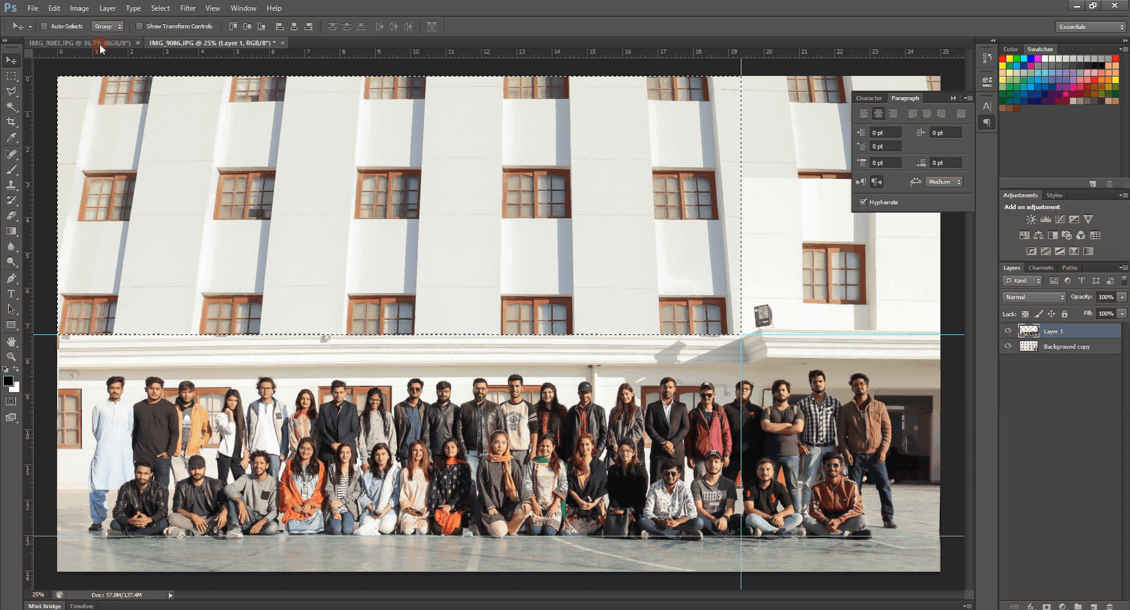
{"action": "key", "text": "ctrl+d"}
{"action": "left_click", "coordinate": [479, 352]}
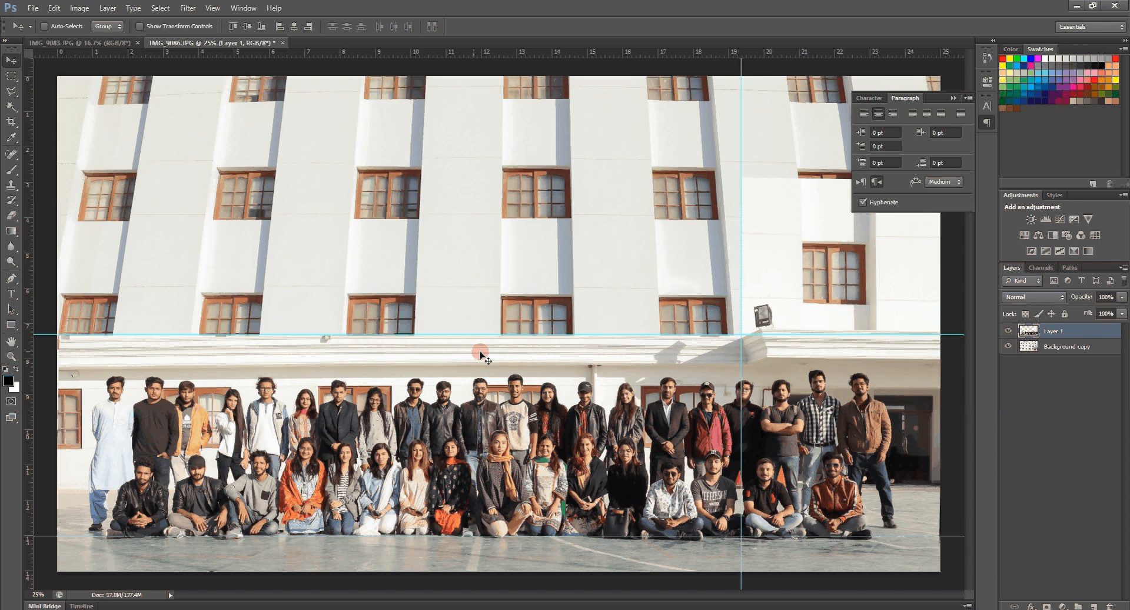
- Move the ledge guide up to about 7.1 inches and erase Layer 1's remaining wall area above it, right of the vertical guide
{"action": "left_click", "coordinate": [828, 333]}
{"action": "mouse_move", "coordinate": [828, 334]}
{"action": "left_mouse_down"}
{"action": "mouse_move", "coordinate": [827, 286]}
{"action": "mouse_move", "coordinate": [831, 328]}
{"action": "left_mouse_up"}
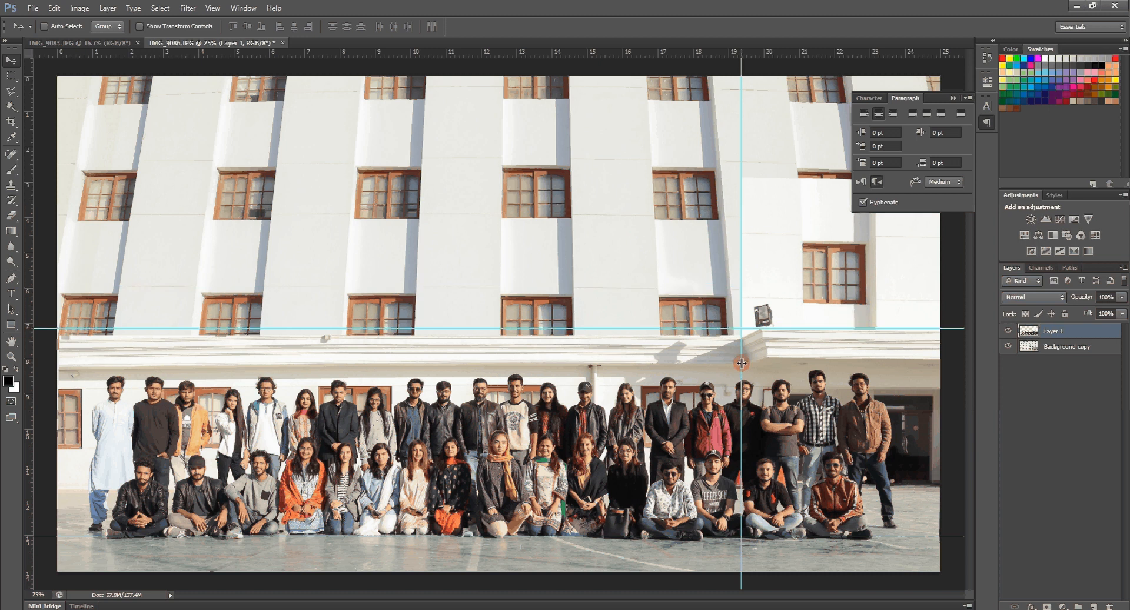
{"action": "key", "text": "m"}
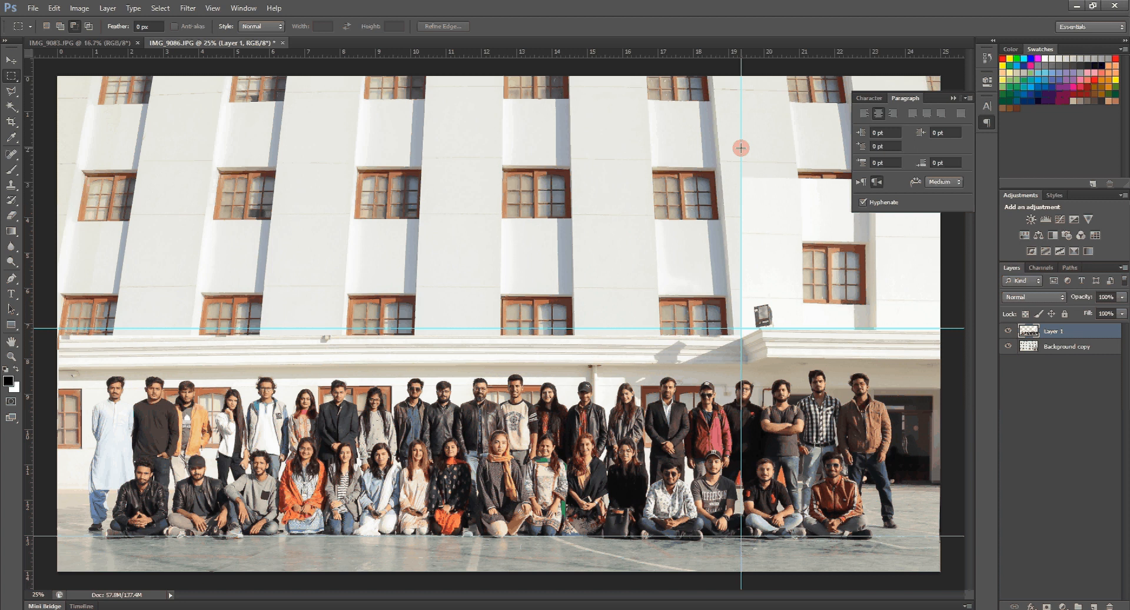
{"action": "left_click_drag", "start_coordinate": [740, 147], "coordinate": [947, 325]}
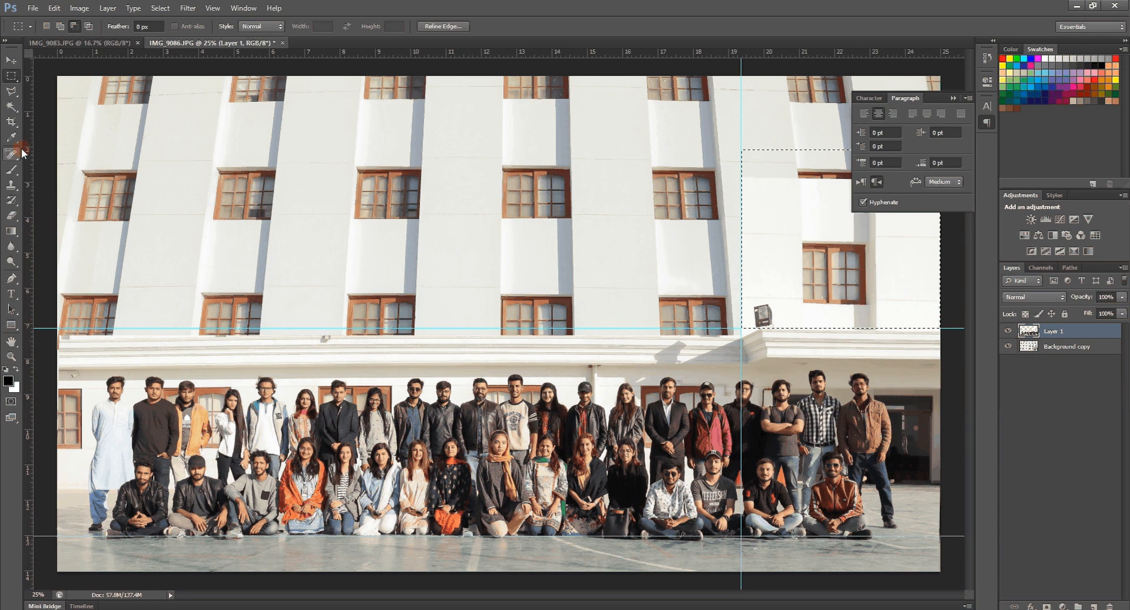
{"action": "left_click", "coordinate": [11, 215]}
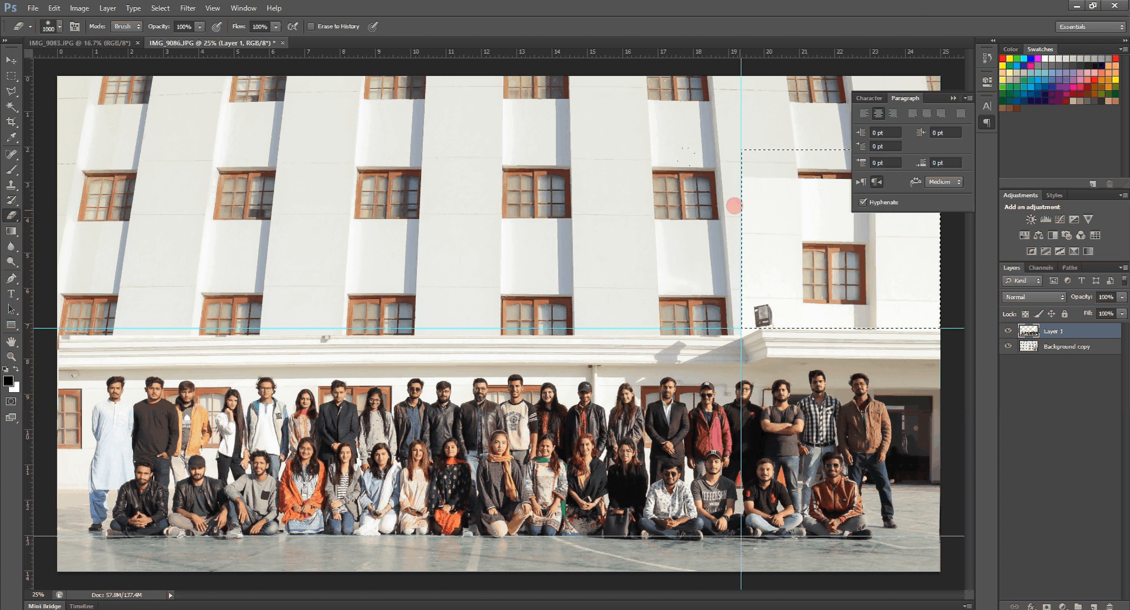
{"action": "left_click_drag", "start_coordinate": [734, 205], "coordinate": [721, 296]}
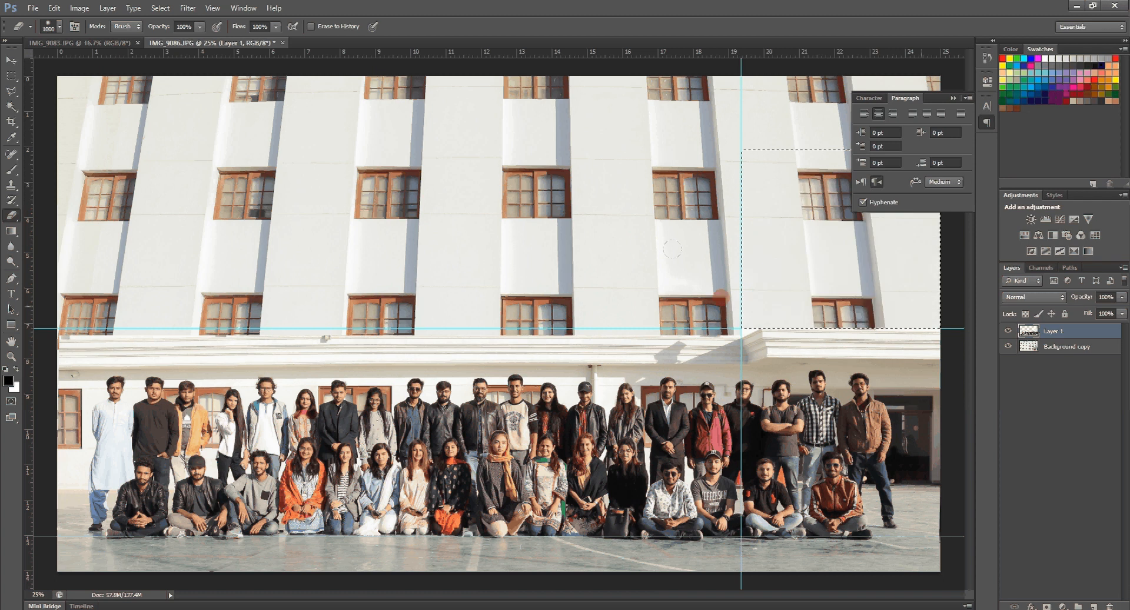
{"action": "left_click_drag", "start_coordinate": [672, 248], "coordinate": [776, 126]}
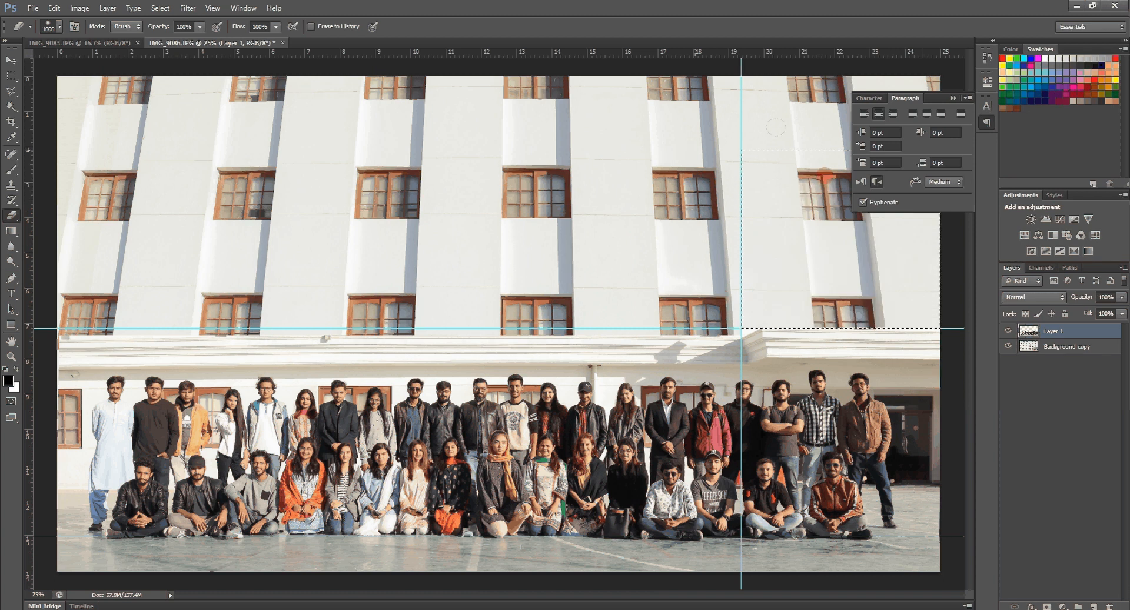
{"action": "left_click", "coordinate": [184, 233]}
{"action": "left_click", "coordinate": [11, 60]}
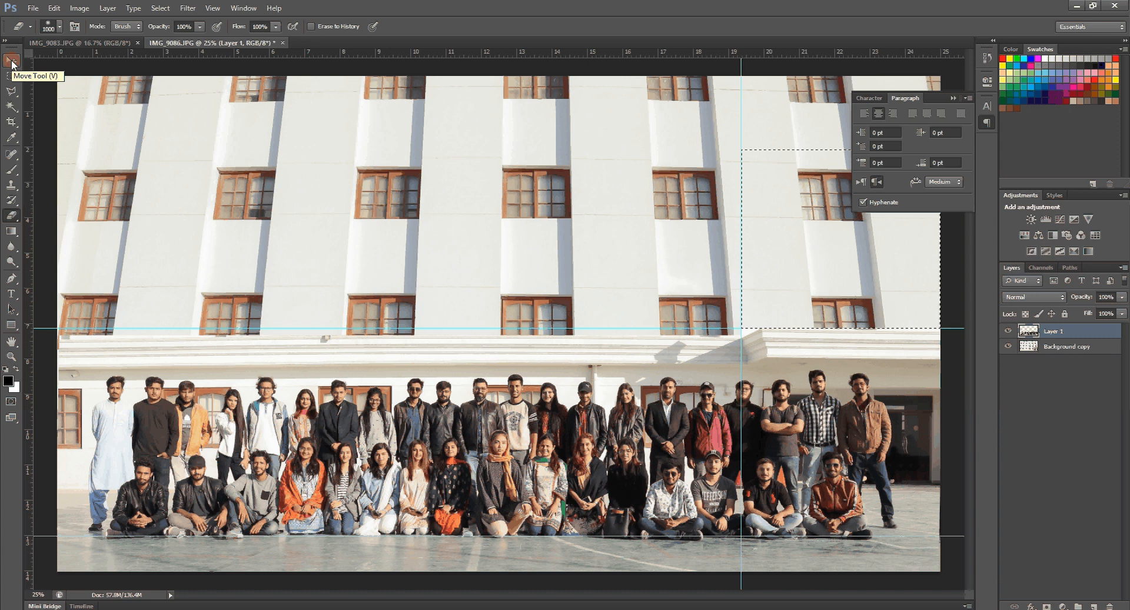
- Examine the seam along the ledge up close, hiding and showing the Background copy layer to check the erased edge
{"action": "key", "text": "z"}
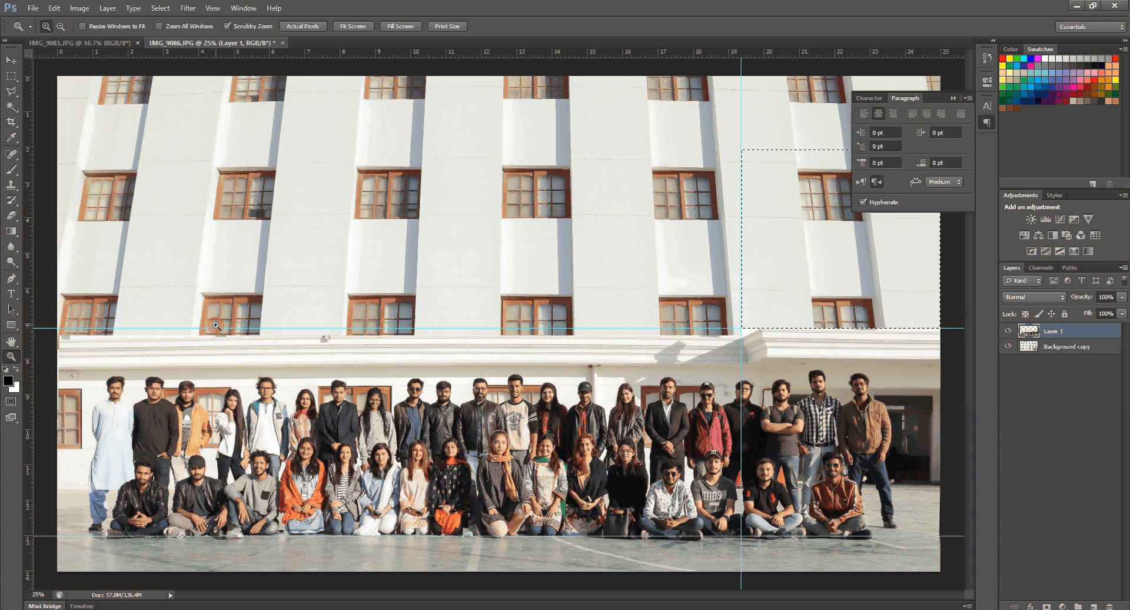
{"action": "left_click_drag", "start_coordinate": [216, 326], "coordinate": [594, 285]}
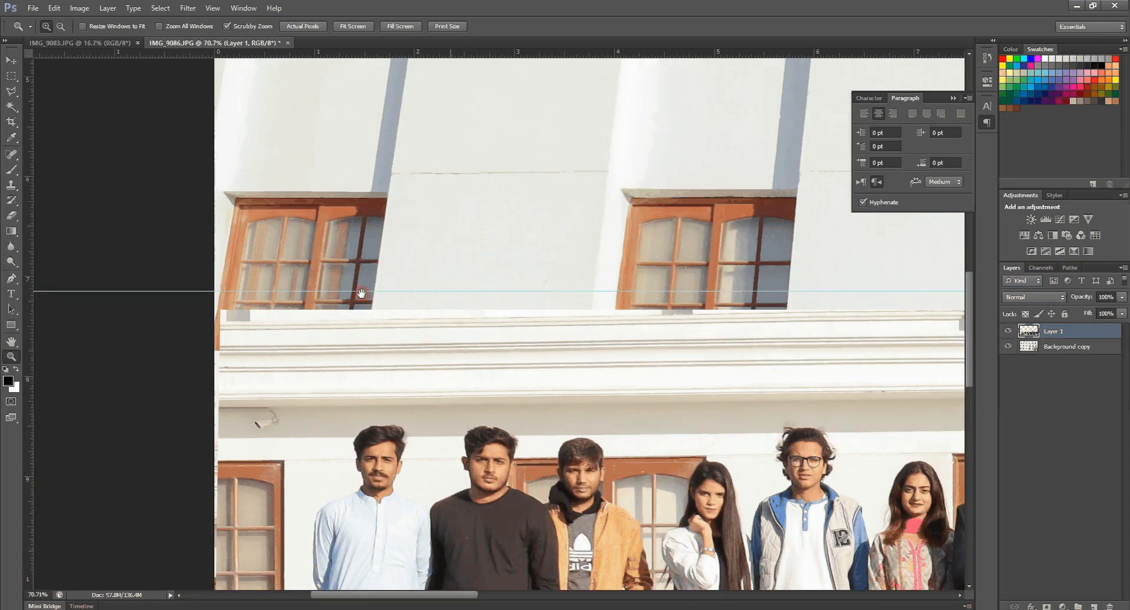
{"action": "left_click_drag", "start_coordinate": [361, 293], "coordinate": [144, 331]}
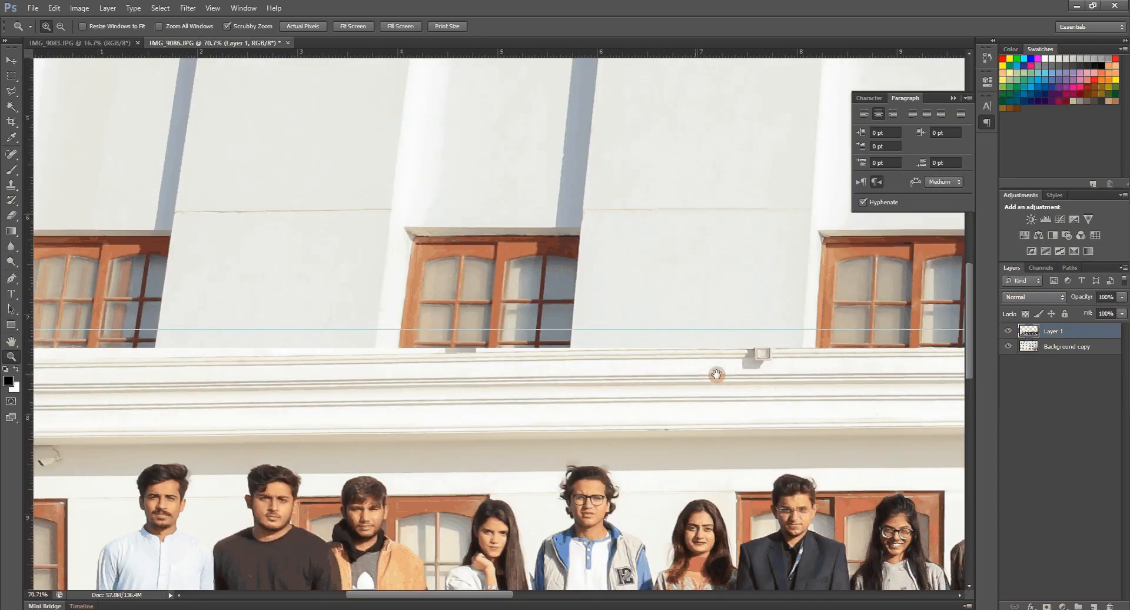
{"action": "left_click_drag", "start_coordinate": [716, 375], "coordinate": [440, 362]}
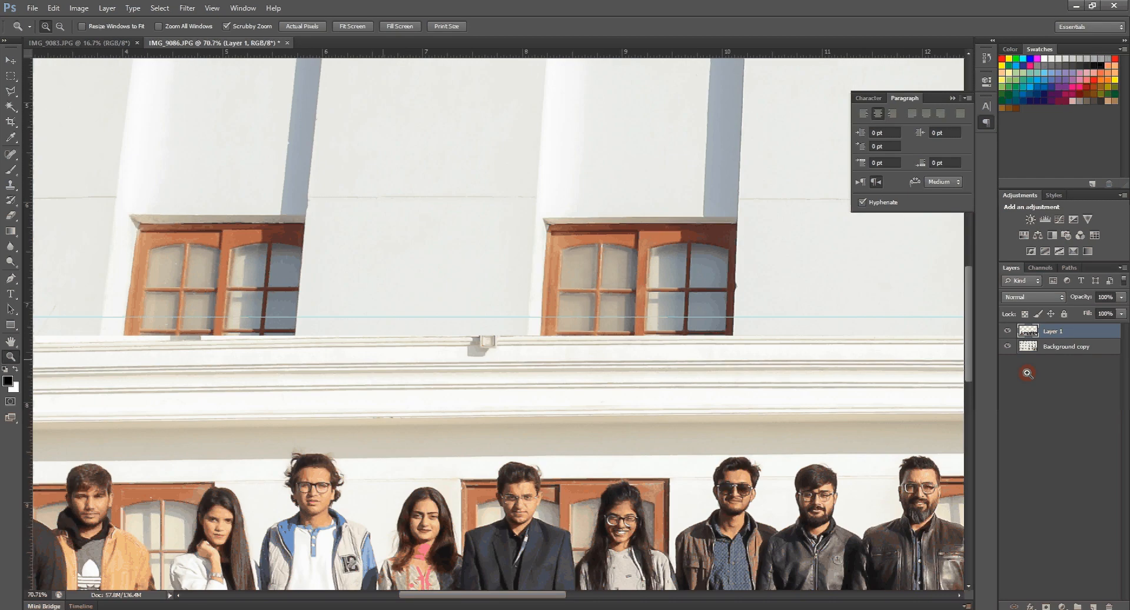
{"action": "left_click", "coordinate": [1007, 347]}
{"action": "left_click", "coordinate": [876, 339]}
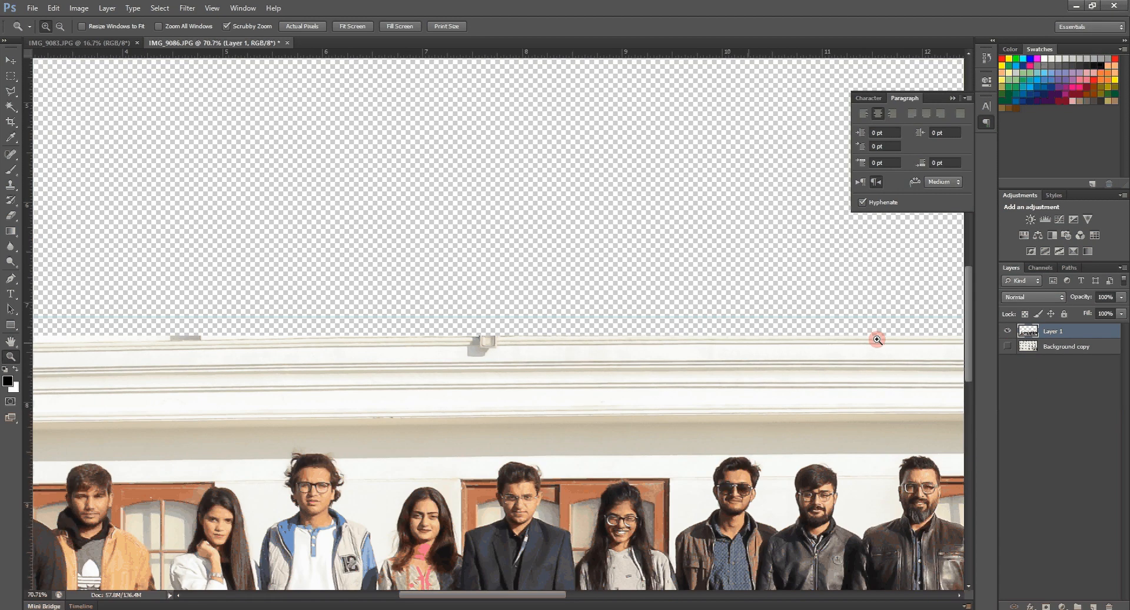
{"action": "left_click", "coordinate": [1007, 347]}
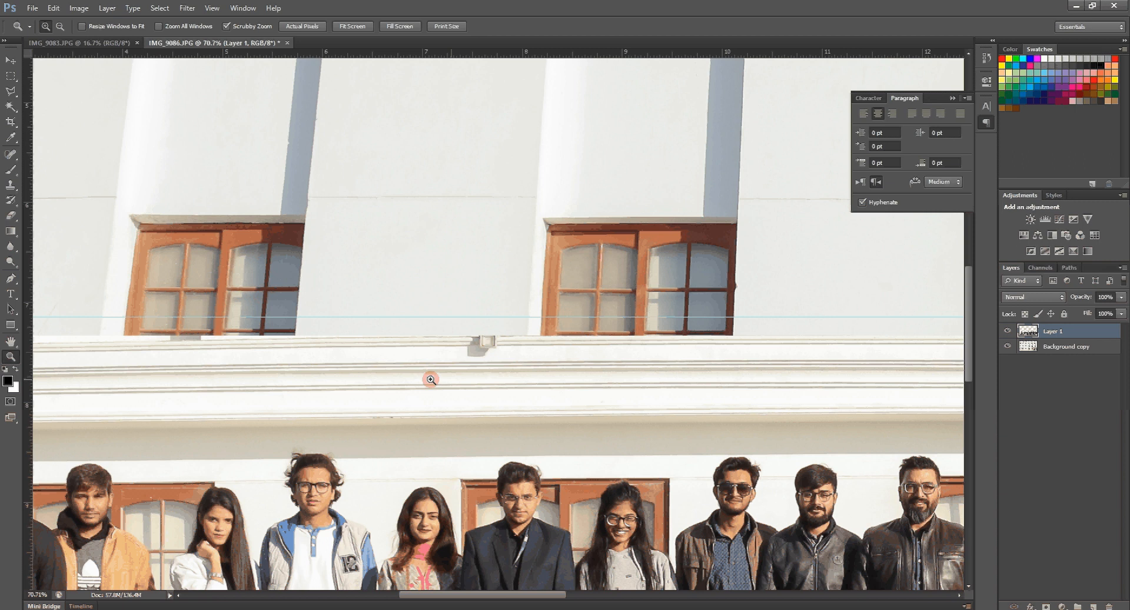
{"action": "left_click_drag", "start_coordinate": [306, 380], "coordinate": [687, 390]}
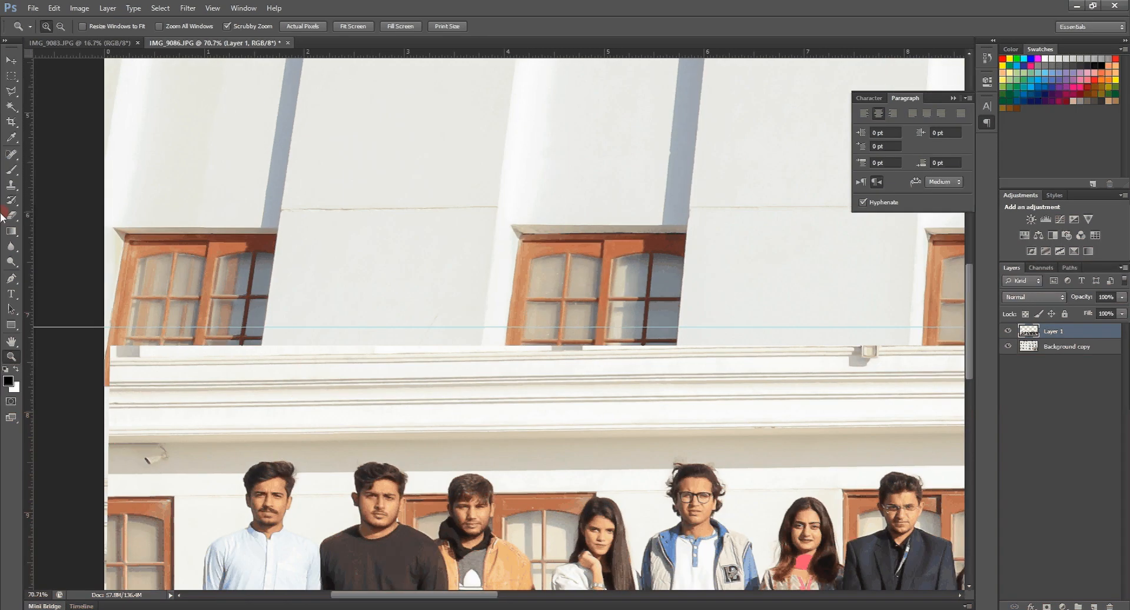
- Try to outline the leftover strip above the ledge with the Polygonal Lasso
{"action": "left_click", "coordinate": [12, 92]}
{"action": "left_click", "coordinate": [13, 93]}
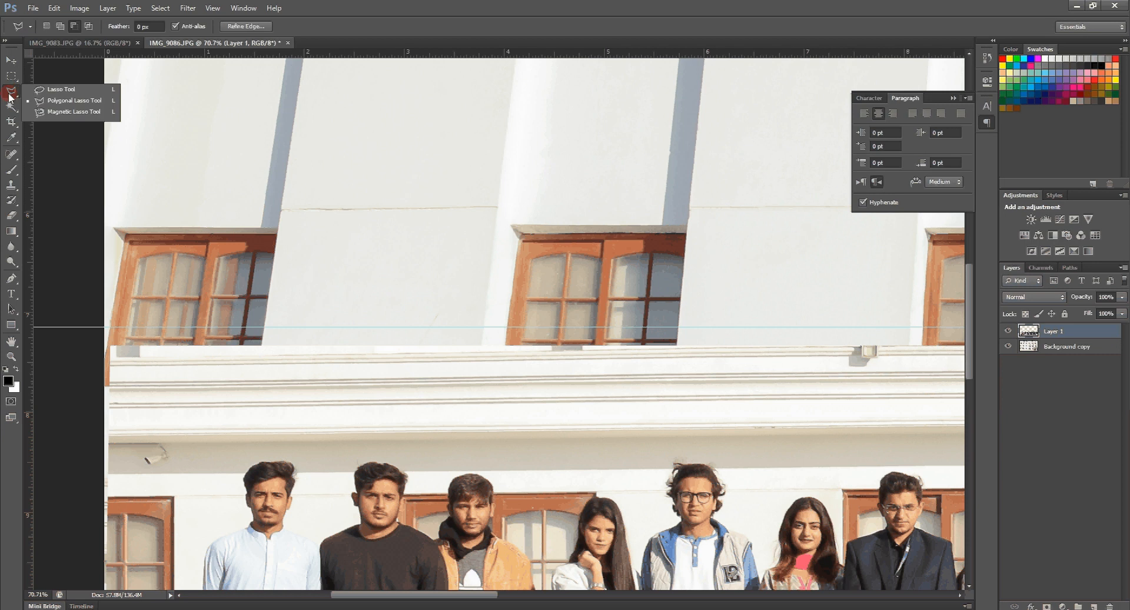
{"action": "left_click", "coordinate": [68, 104]}
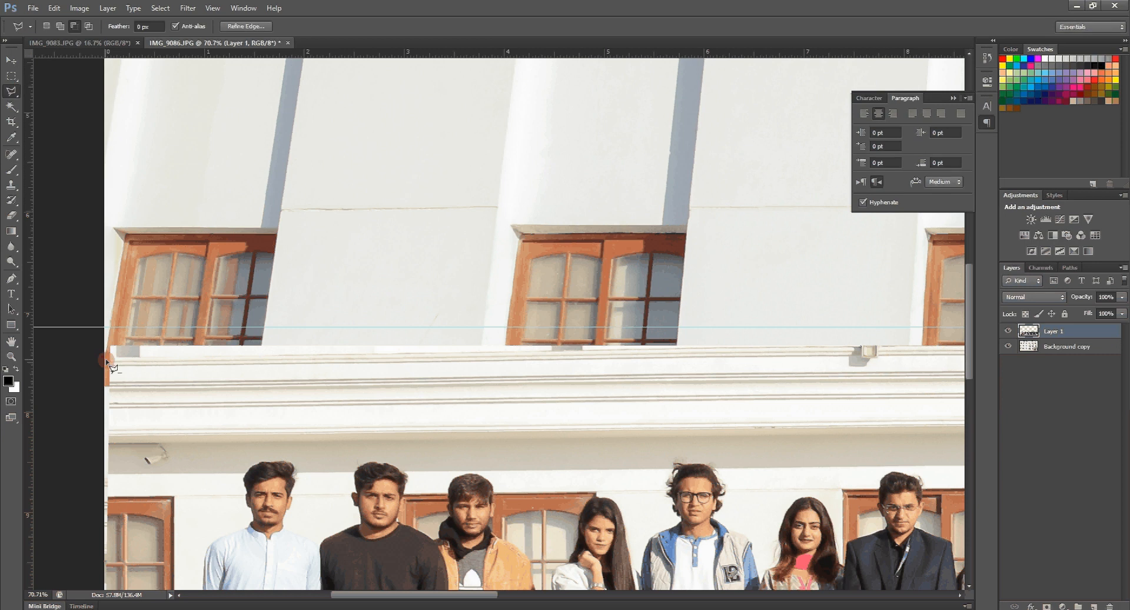
{"action": "left_click", "coordinate": [154, 359]}
{"action": "left_click", "coordinate": [399, 353]}
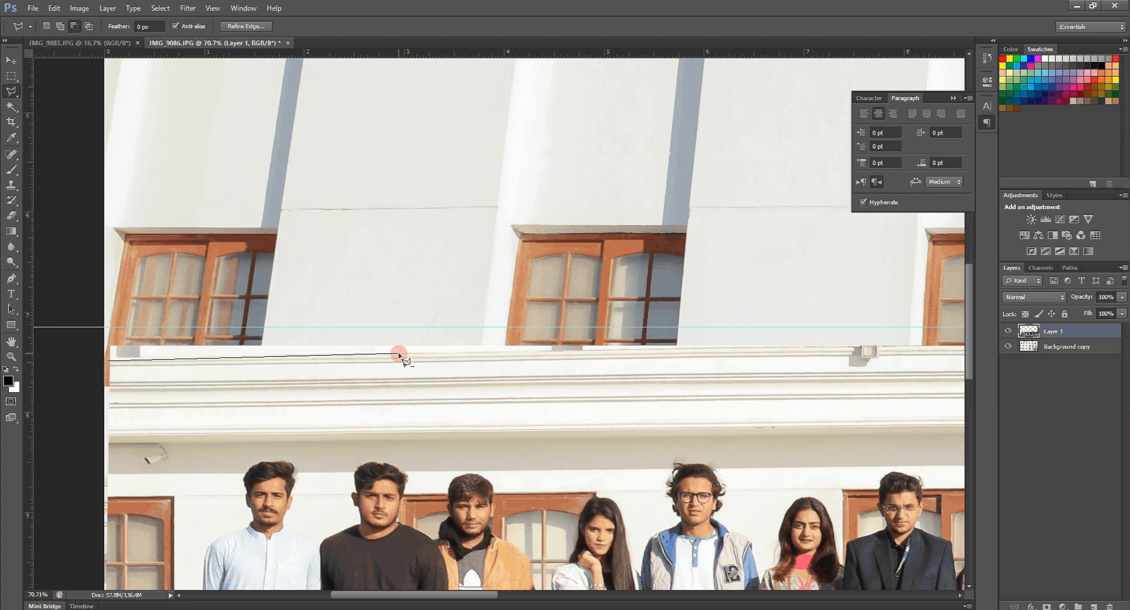
{"action": "left_click", "coordinate": [599, 351]}
{"action": "left_click", "coordinate": [775, 348]}
{"action": "left_click", "coordinate": [839, 336]}
{"action": "left_click", "coordinate": [747, 260]}
{"action": "left_click", "coordinate": [241, 288]}
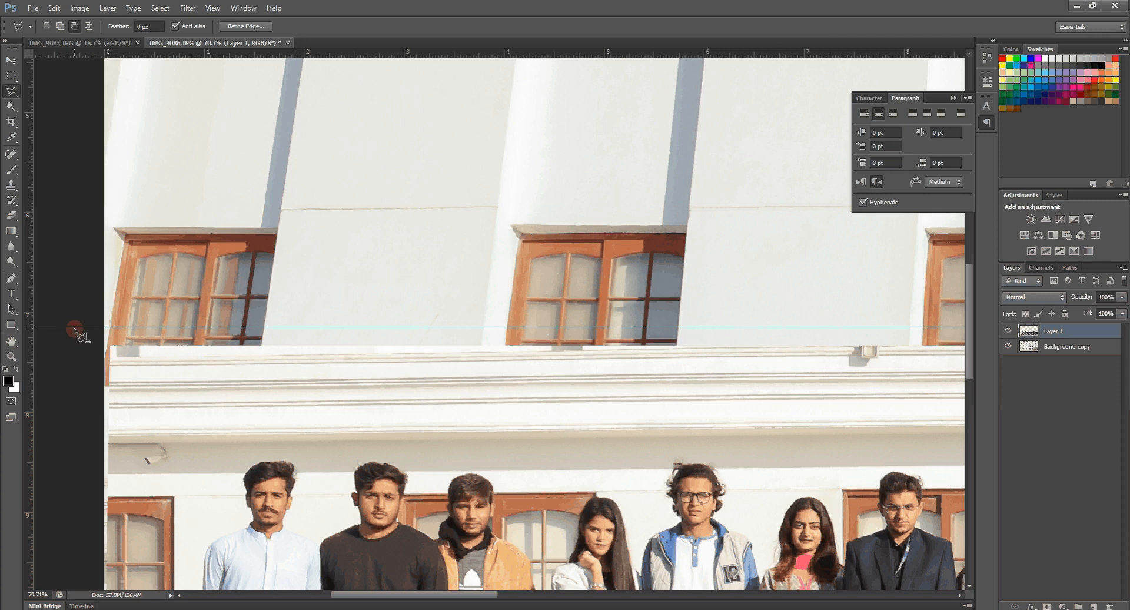
{"action": "left_click", "coordinate": [155, 380]}
{"action": "left_click", "coordinate": [320, 340]}
- Set the Polygonal Lasso to make a new selection and outline the leftover wall strip along the ledge's sloping edge below the two leftmost upper windows
{"action": "left_click", "coordinate": [24, 50]}
{"action": "left_click", "coordinate": [58, 22]}
{"action": "left_click", "coordinate": [107, 358]}
{"action": "left_click", "coordinate": [627, 369]}
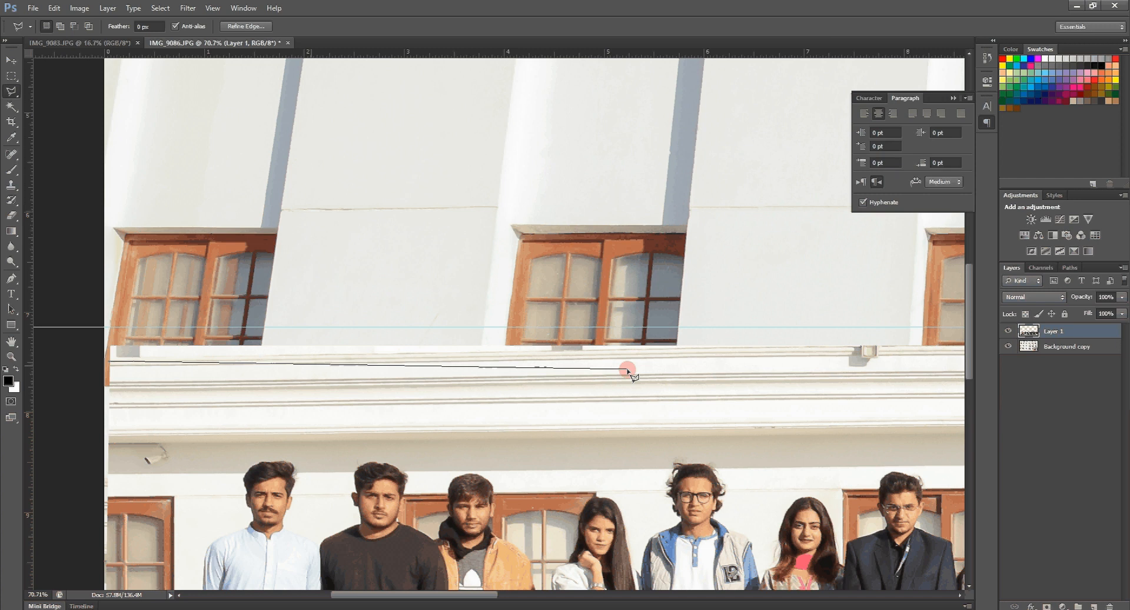
{"action": "key", "text": "BackSpace"}
{"action": "left_click", "coordinate": [624, 350]}
{"action": "left_click", "coordinate": [730, 340]}
{"action": "left_click", "coordinate": [751, 347]}
{"action": "left_click", "coordinate": [628, 272]}
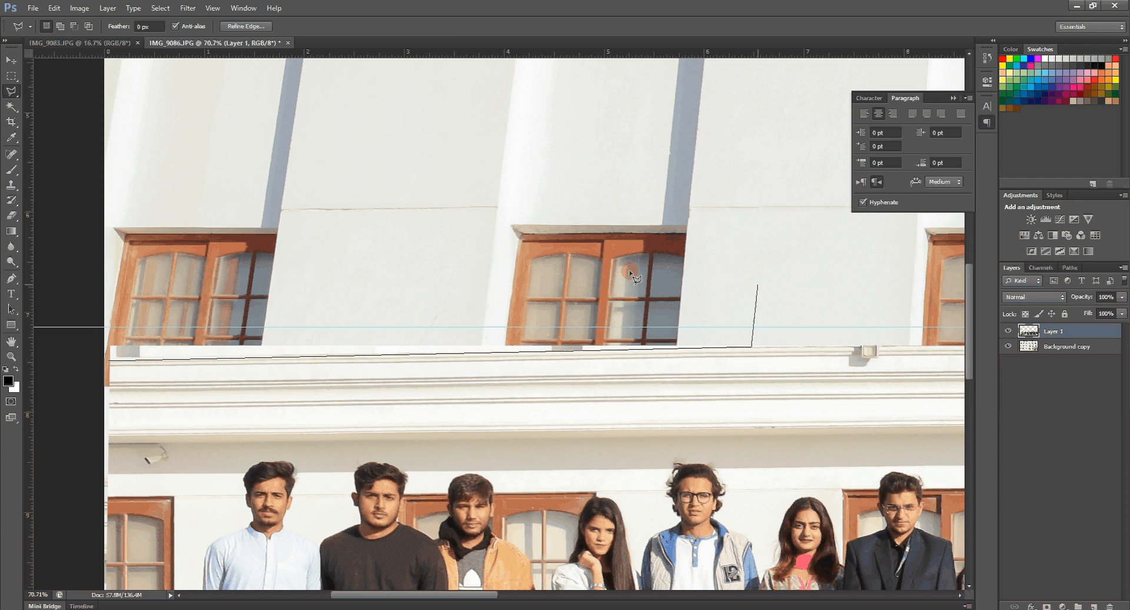
{"action": "double_click", "coordinate": [111, 290]}
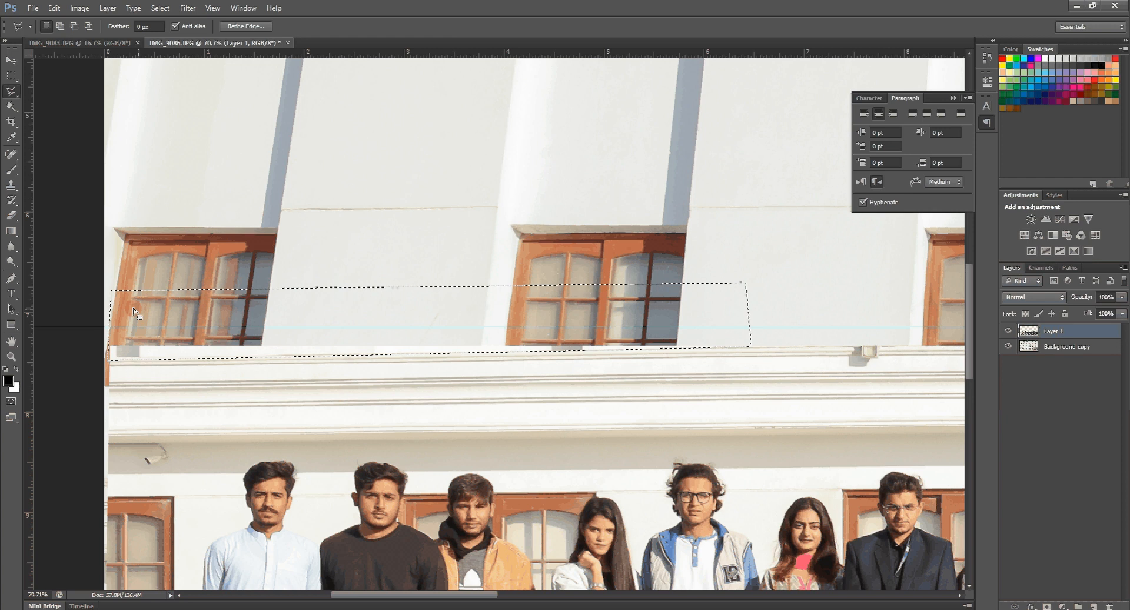
- Erase Layer 1's leftover wall strip inside the selection along the ledge, and deselect
{"action": "left_click", "coordinate": [10, 218]}
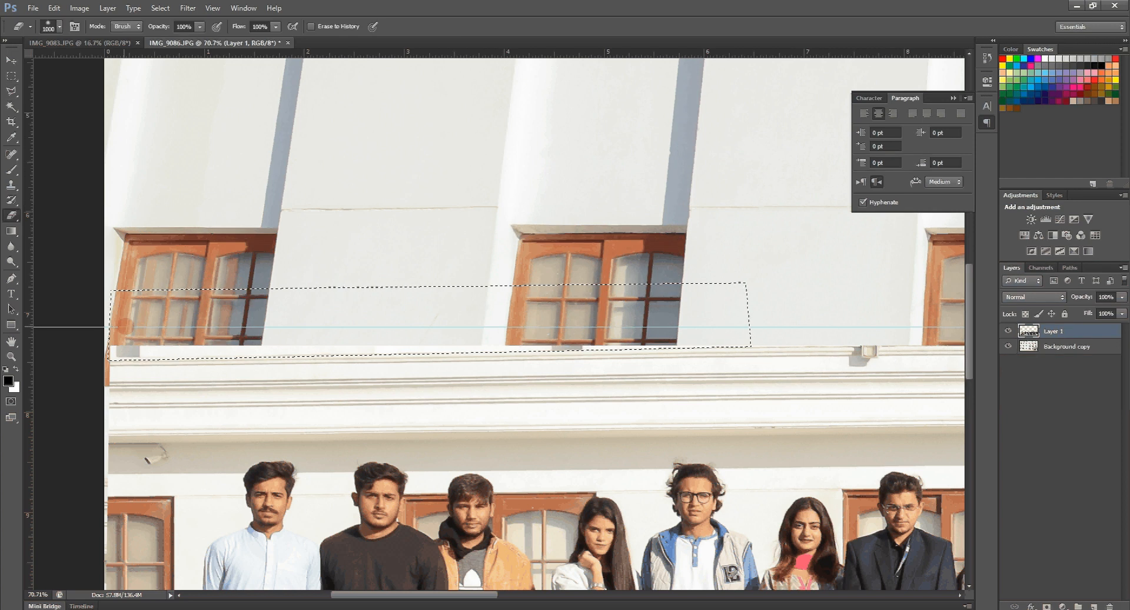
{"action": "left_click", "coordinate": [263, 371]}
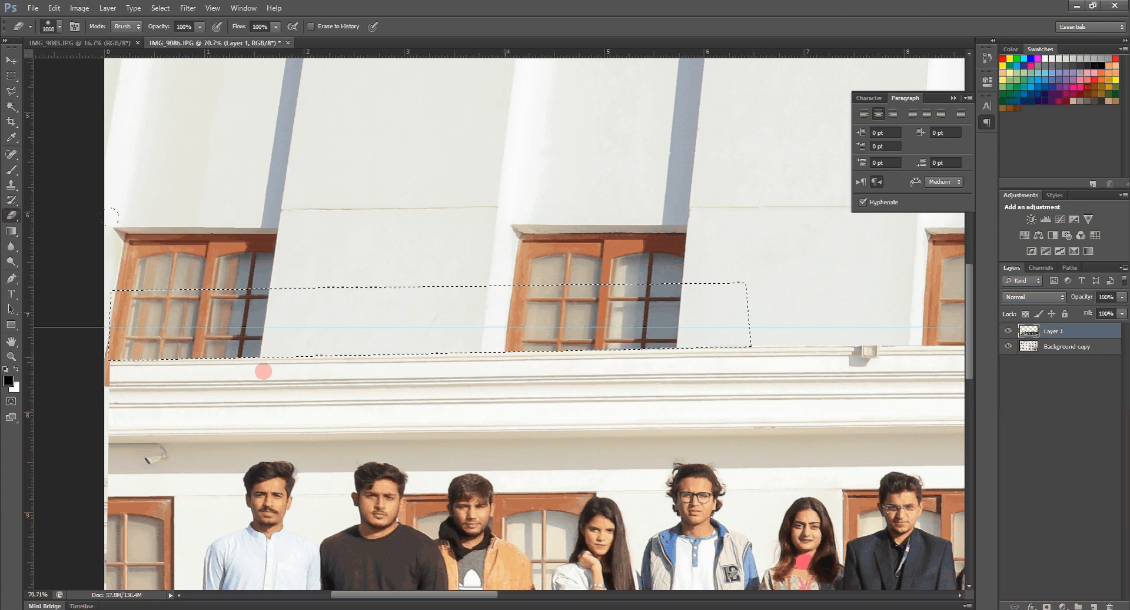
{"action": "left_click", "coordinate": [11, 62]}
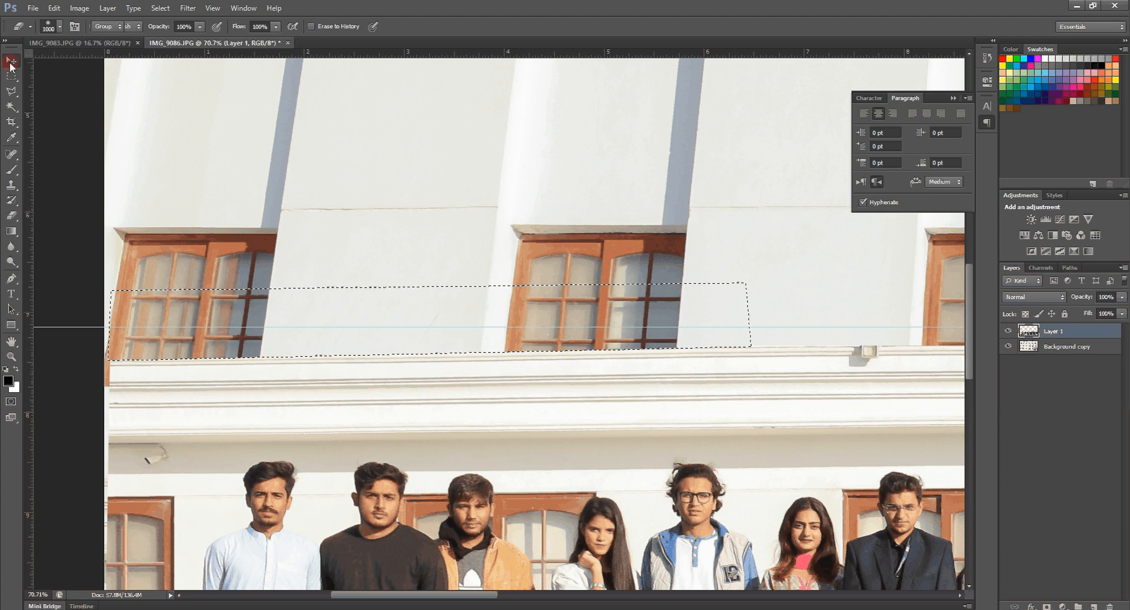
{"action": "key", "text": "ctrl+d"}
{"action": "left_click", "coordinate": [641, 410]}
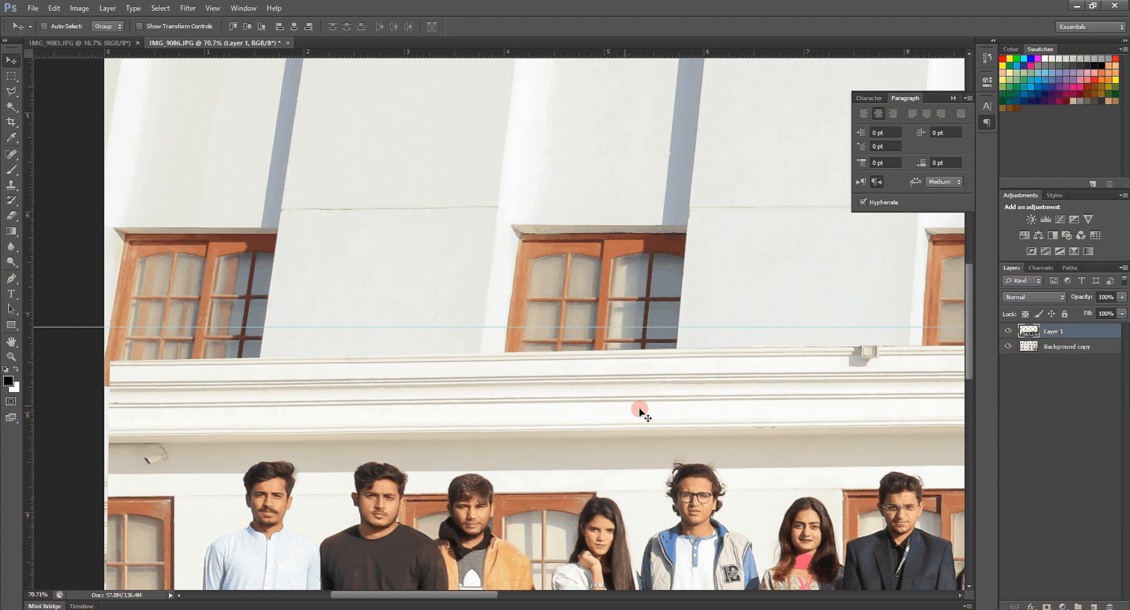
- Outline the leftover wall strip with the Polygonal Lasso, following the ledge's upper edge below the windows and around the projecting ledge's corner
{"action": "mouse_move", "coordinate": [640, 410]}
{"action": "left_mouse_down"}
{"action": "mouse_move", "coordinate": [696, 425]}
{"action": "mouse_move", "coordinate": [632, 451]}
{"action": "mouse_move", "coordinate": [454, 458]}
{"action": "left_mouse_up"}
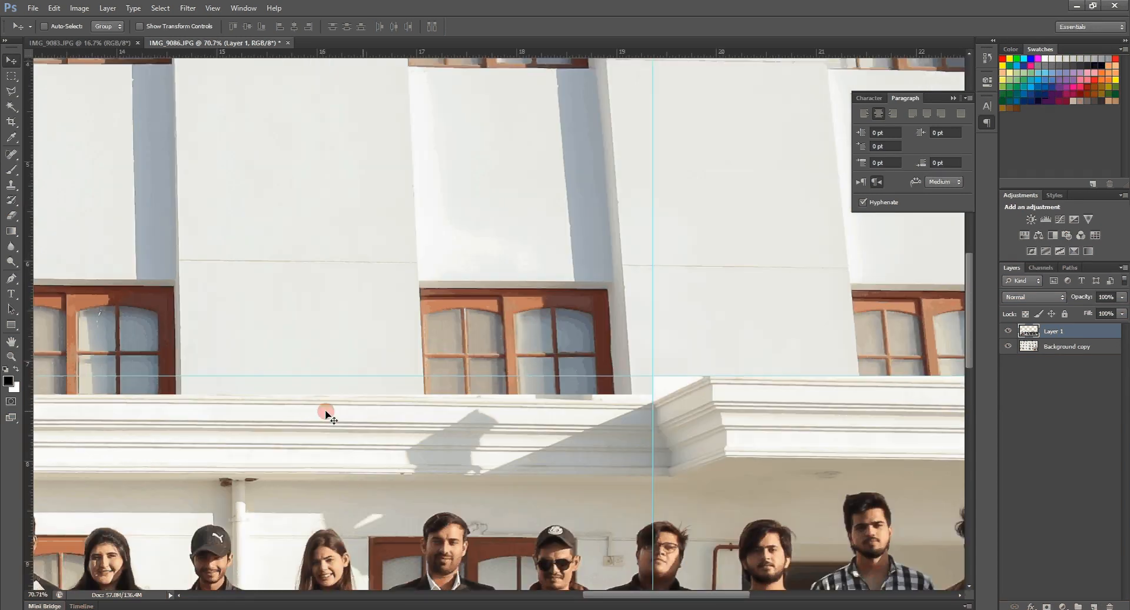
{"action": "key", "text": "l"}
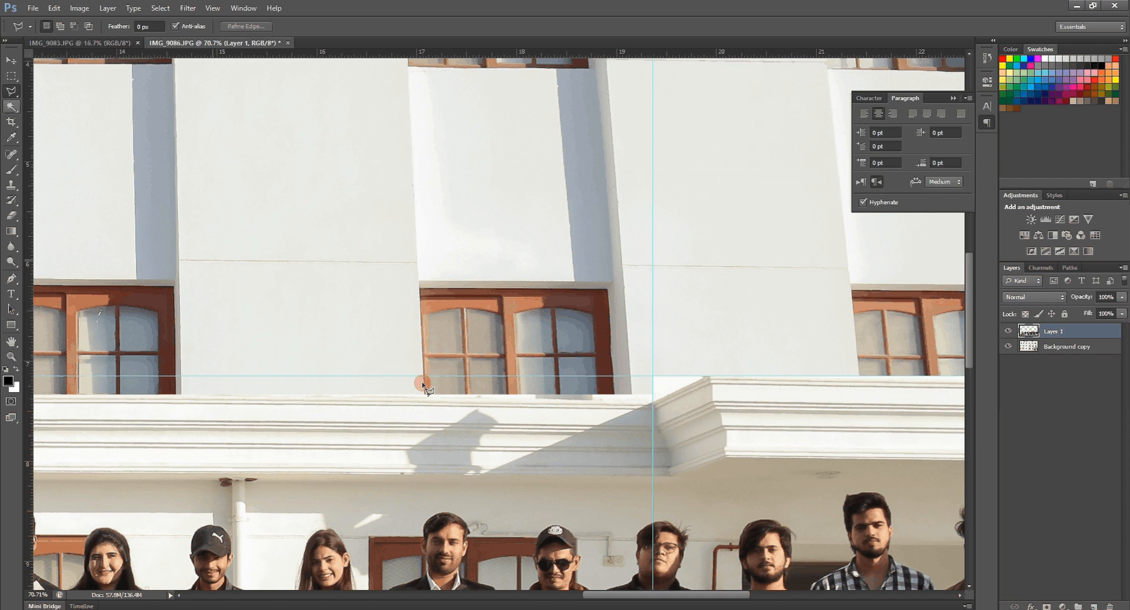
{"action": "left_click", "coordinate": [279, 395]}
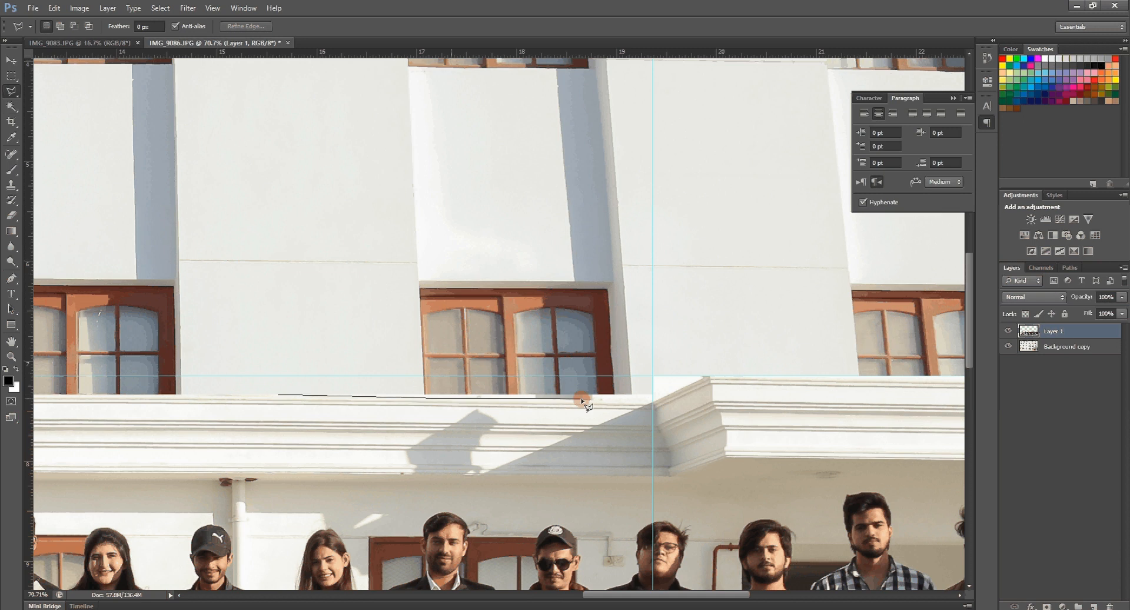
{"action": "left_click", "coordinate": [653, 402]}
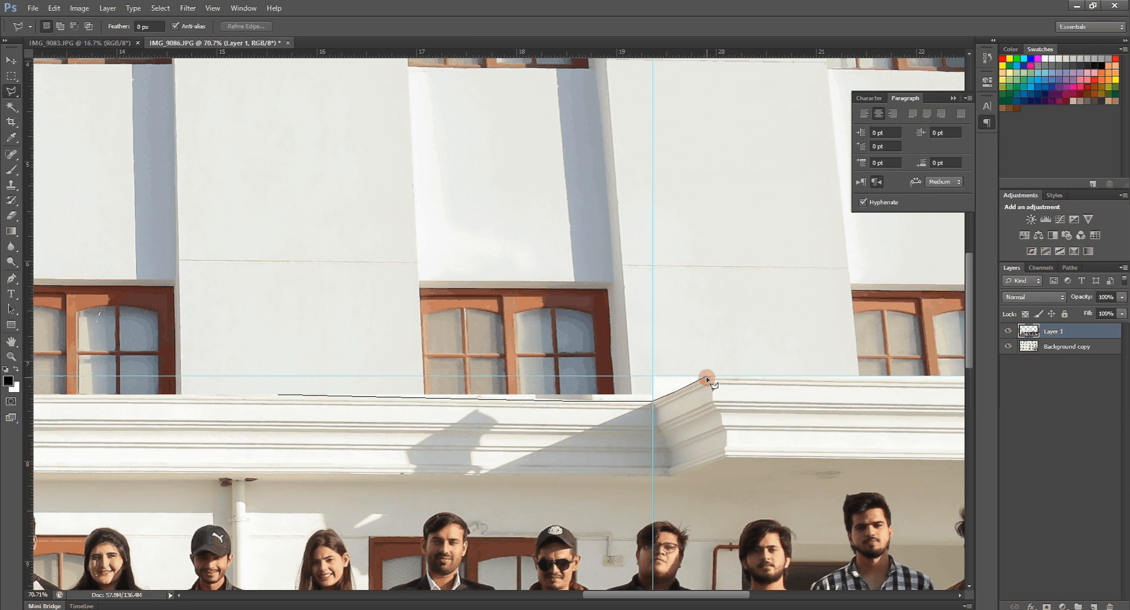
{"action": "left_click", "coordinate": [706, 377]}
{"action": "left_click", "coordinate": [717, 355]}
{"action": "left_click", "coordinate": [594, 322]}
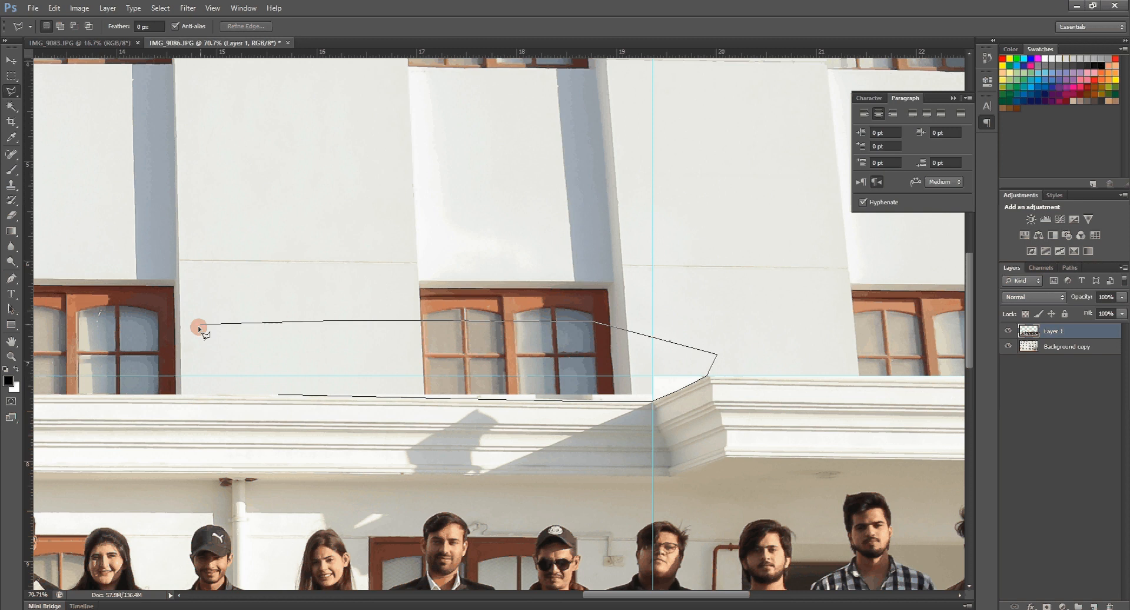
{"action": "double_click", "coordinate": [193, 342]}
- Erase Layer 1's leftover strip inside the selection beside the projecting ledge's corner, and deselect
{"action": "left_click", "coordinate": [12, 216]}
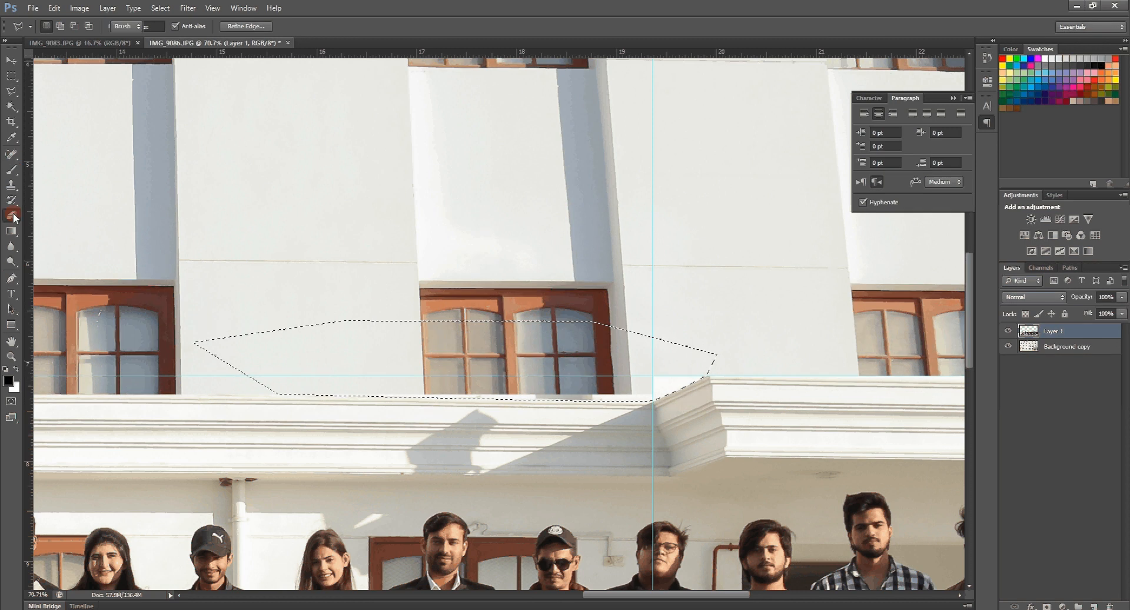
{"action": "left_click_drag", "start_coordinate": [535, 379], "coordinate": [715, 392]}
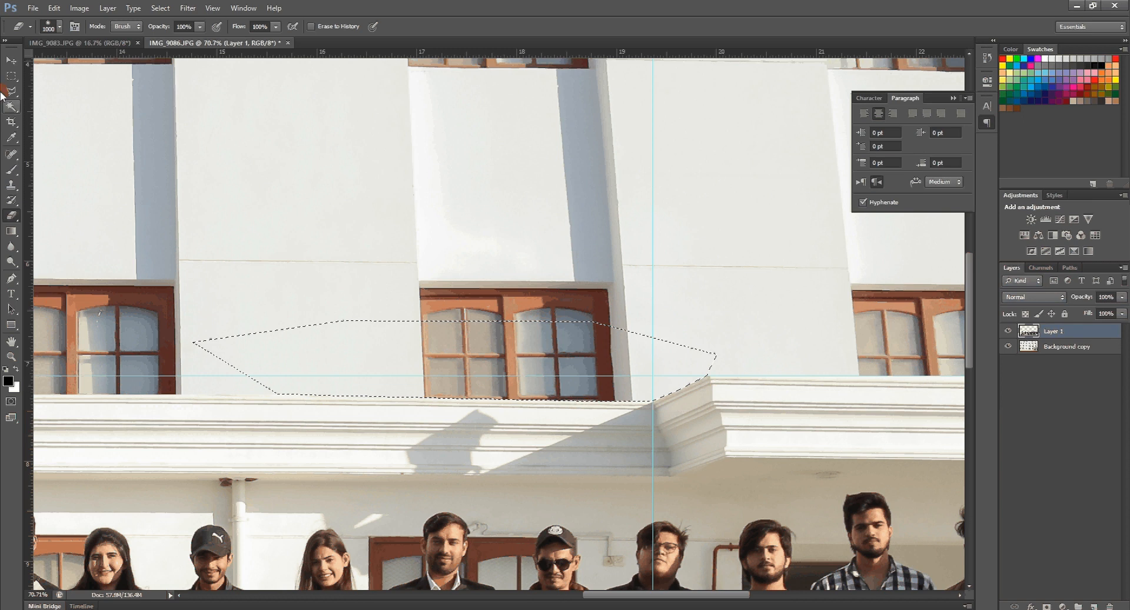
{"action": "left_click", "coordinate": [10, 60]}
{"action": "key", "text": "ctrl+d"}
- Move the horizontal guide off the projecting ledge's upper edge, up across the row of windows above it
{"action": "left_click_drag", "start_coordinate": [351, 271], "coordinate": [412, 372]}
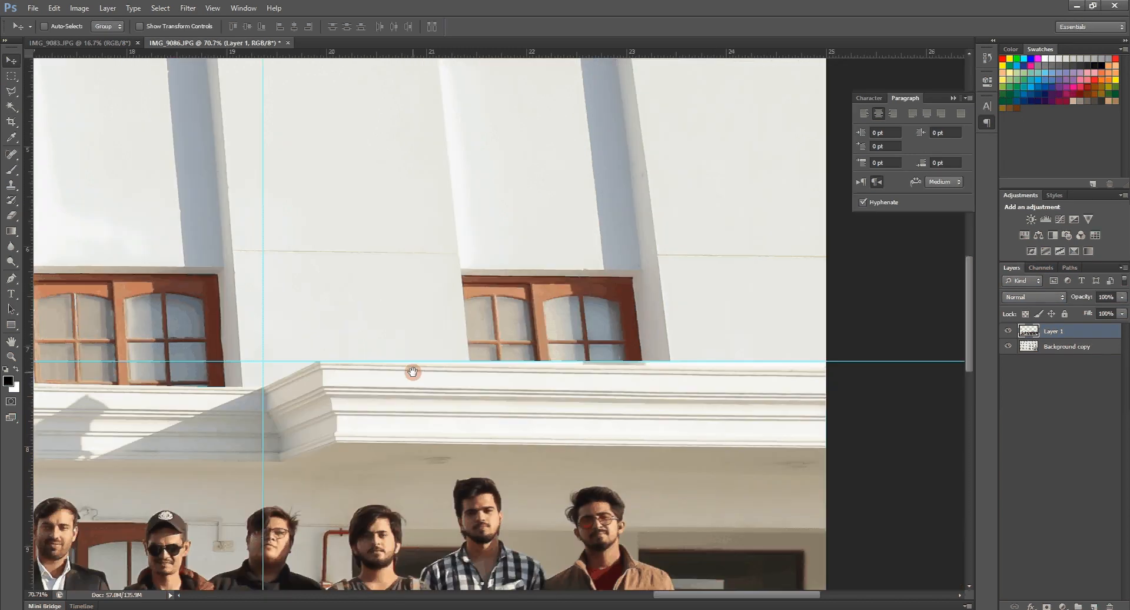
{"action": "left_click", "coordinate": [403, 371]}
{"action": "key", "text": "l"}
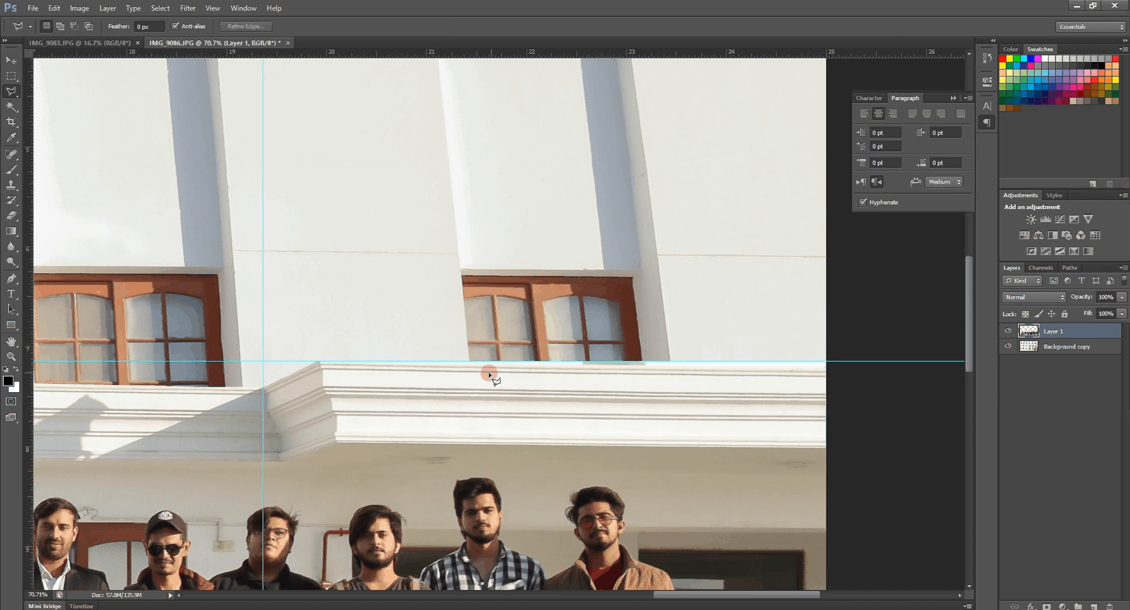
{"action": "left_click", "coordinate": [837, 362]}
{"action": "left_click_drag", "start_coordinate": [804, 360], "coordinate": [588, 294]}
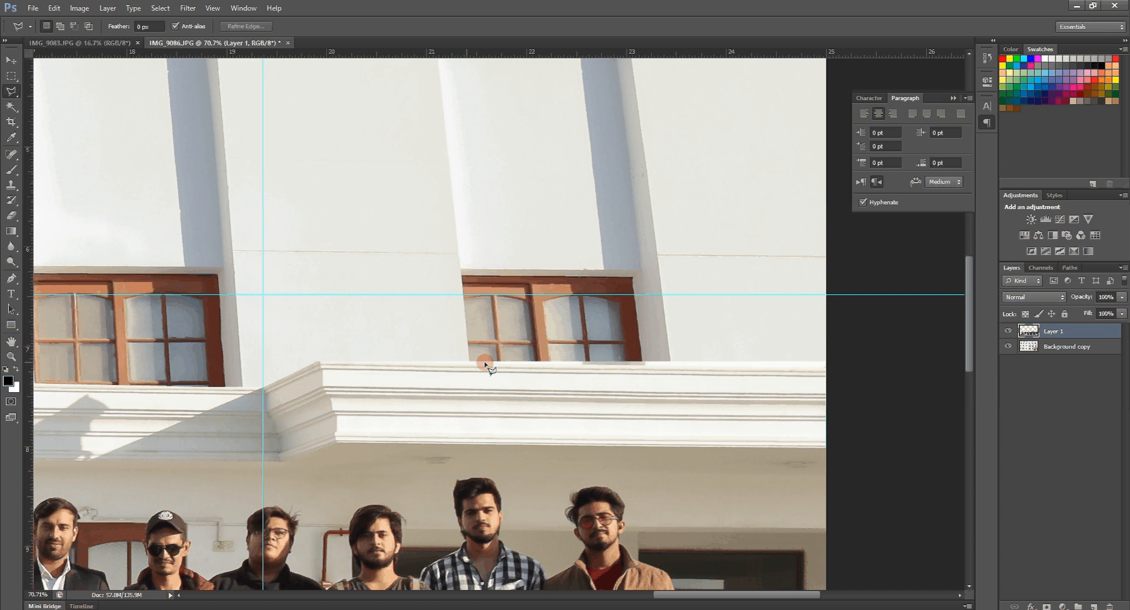
- Outline the leftover strip along the projecting ledge to the image's right edge with the Polygonal Lasso, erase it from Layer 1, and deselect
{"action": "left_click", "coordinate": [408, 361]}
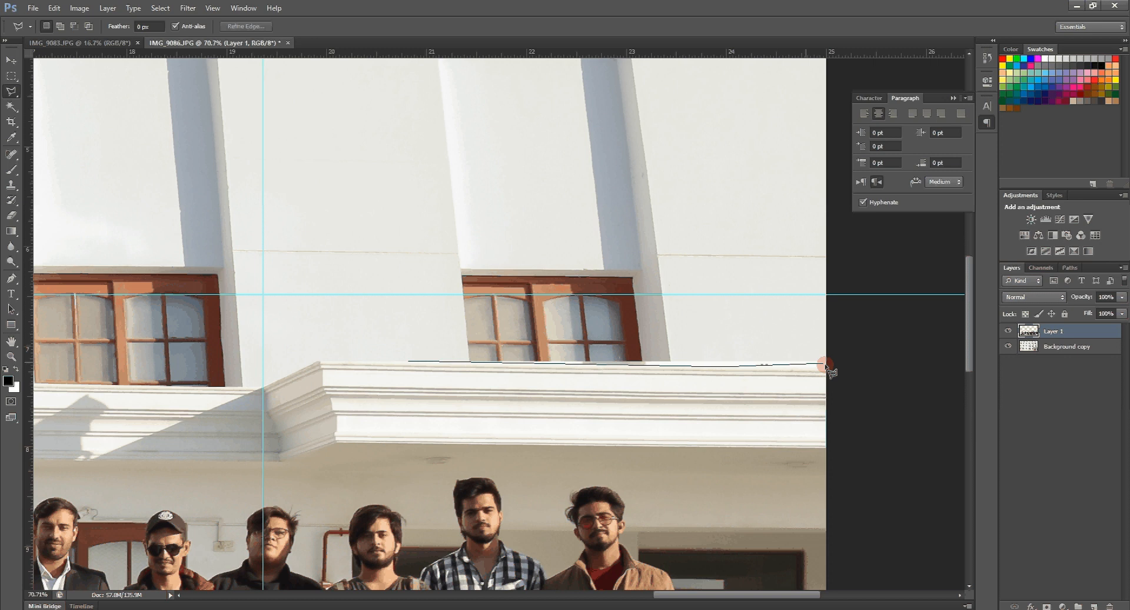
{"action": "left_click", "coordinate": [839, 331]}
{"action": "left_click", "coordinate": [277, 284]}
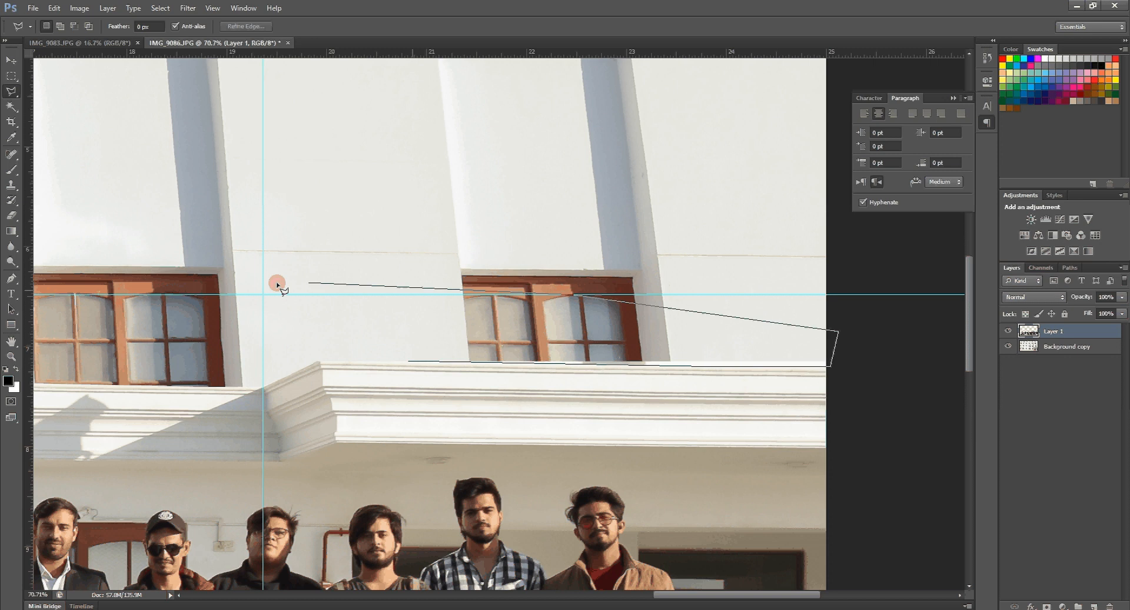
{"action": "double_click", "coordinate": [256, 282]}
{"action": "key", "text": "e"}
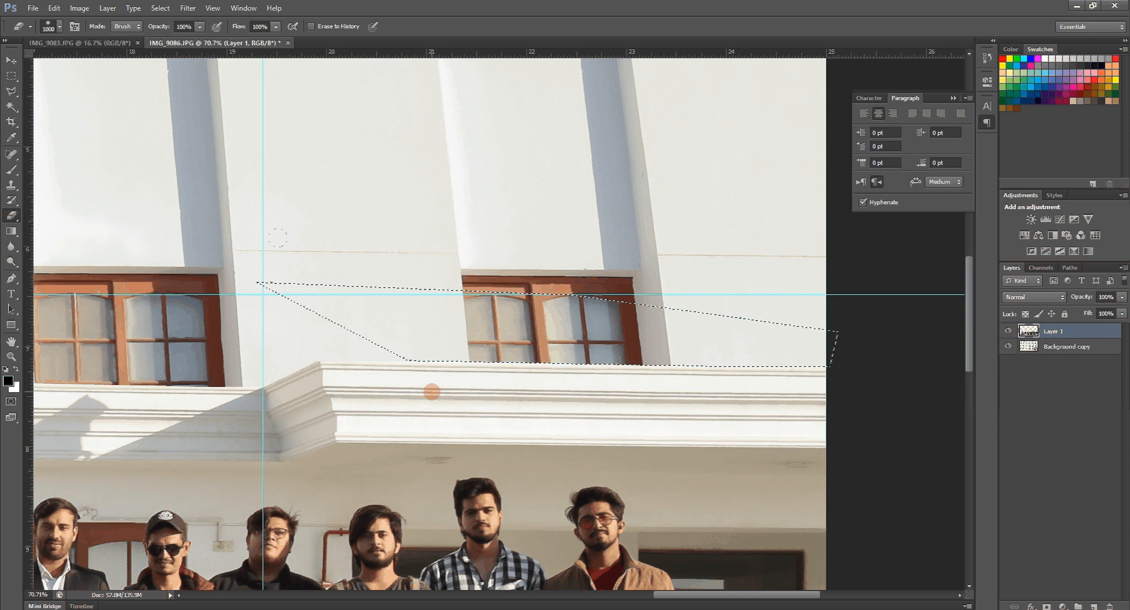
{"action": "key", "text": "ctrl+d"}
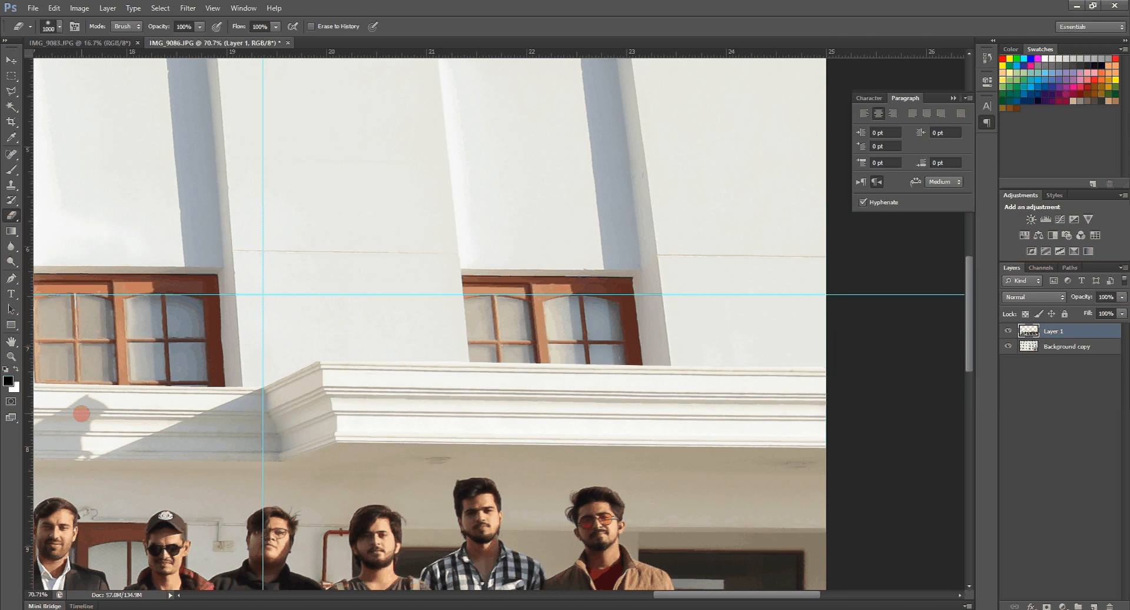
- View the whole composite and hide the Background copy layer to examine Layer 1's erased edge along the ledge
{"action": "key", "text": "ctrl+0"}
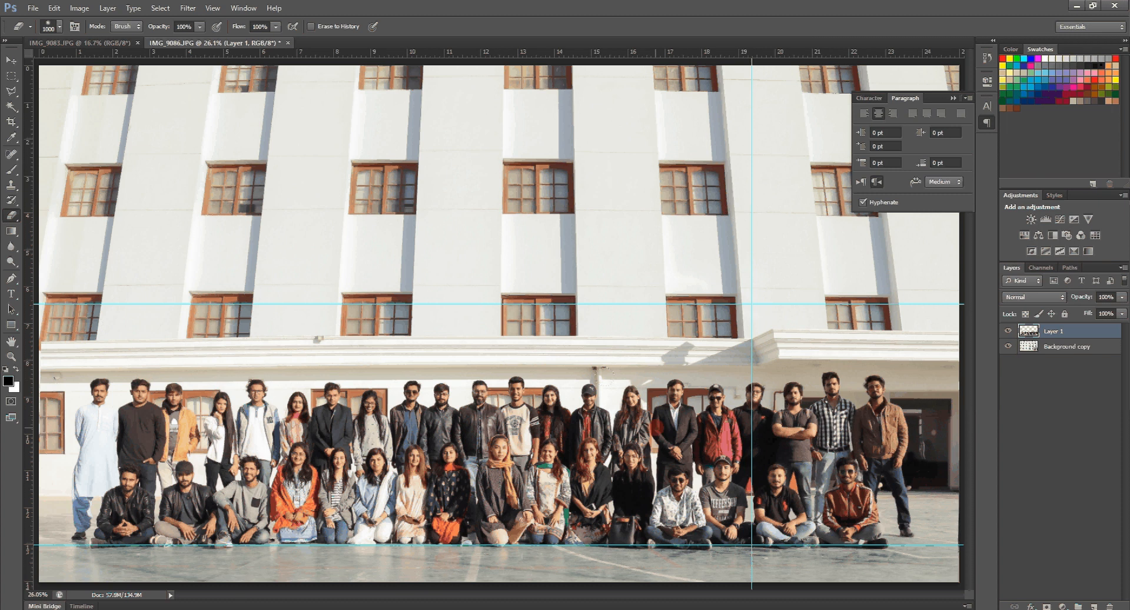
{"action": "left_click", "coordinate": [1008, 346]}
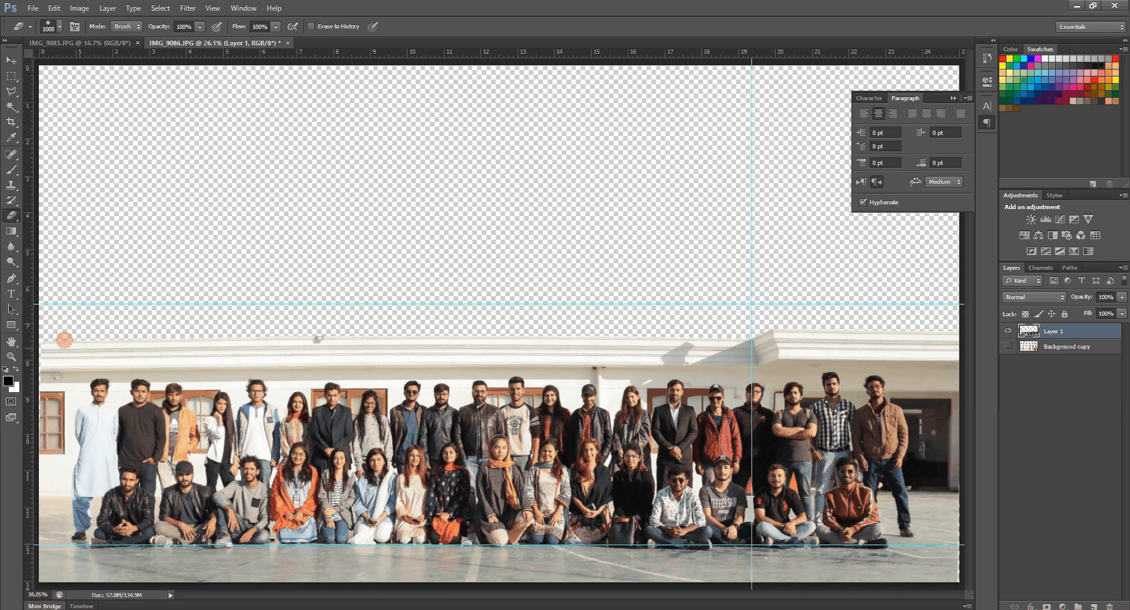
{"action": "left_click", "coordinate": [11, 60]}
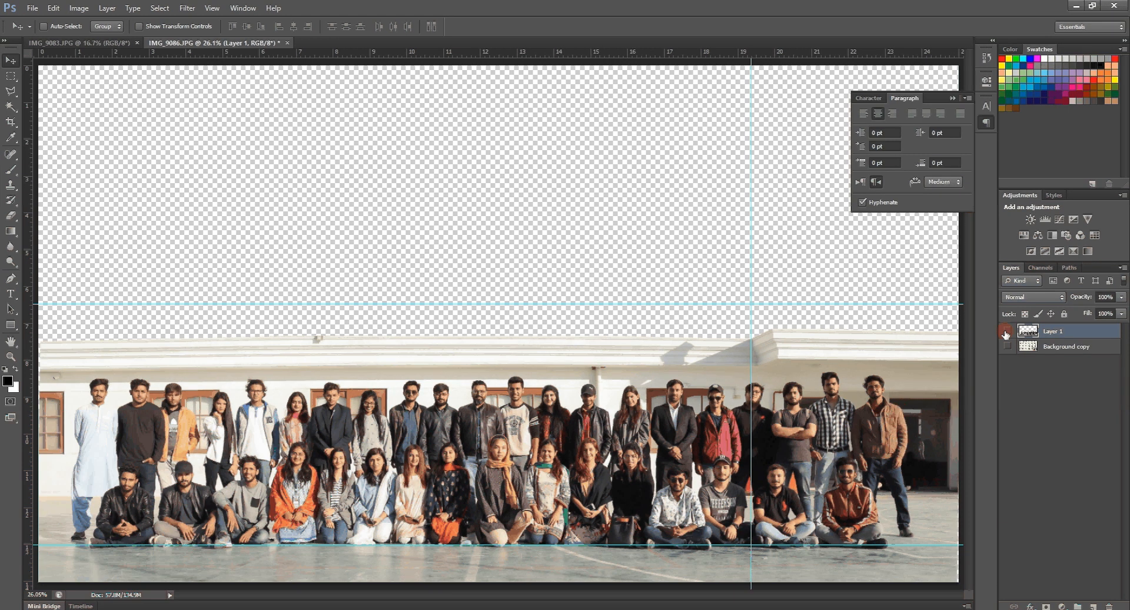
{"action": "left_click", "coordinate": [817, 383]}
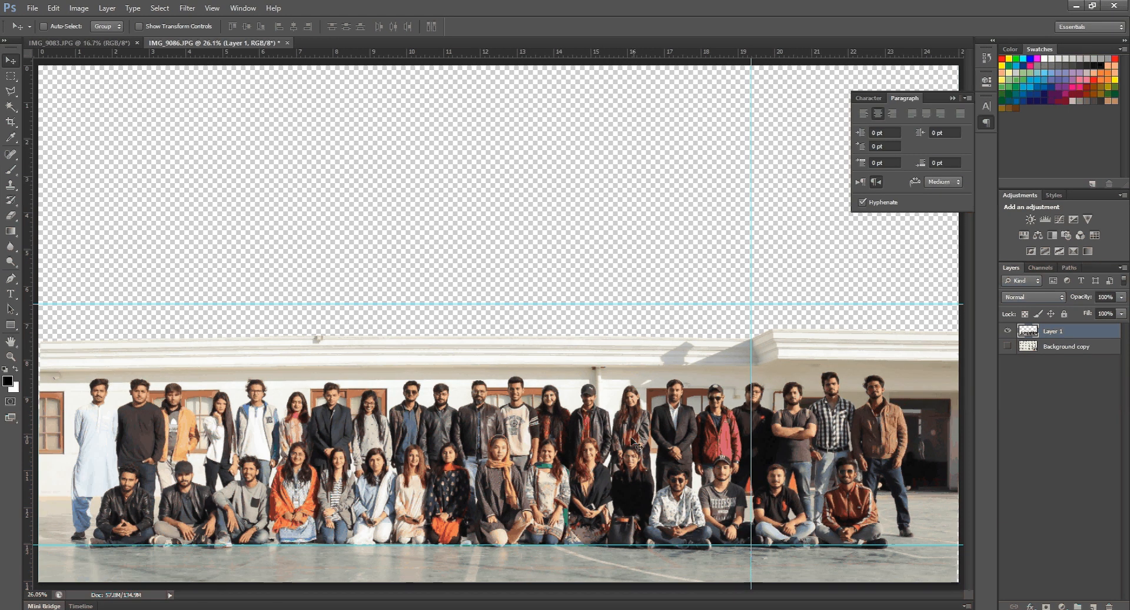
{"action": "left_click", "coordinate": [568, 460]}
- Show and select the Background copy layer, and distort it by pulling its top-left corner outward horizontally to a skew of about 5.5°
{"action": "left_click", "coordinate": [1059, 346]}
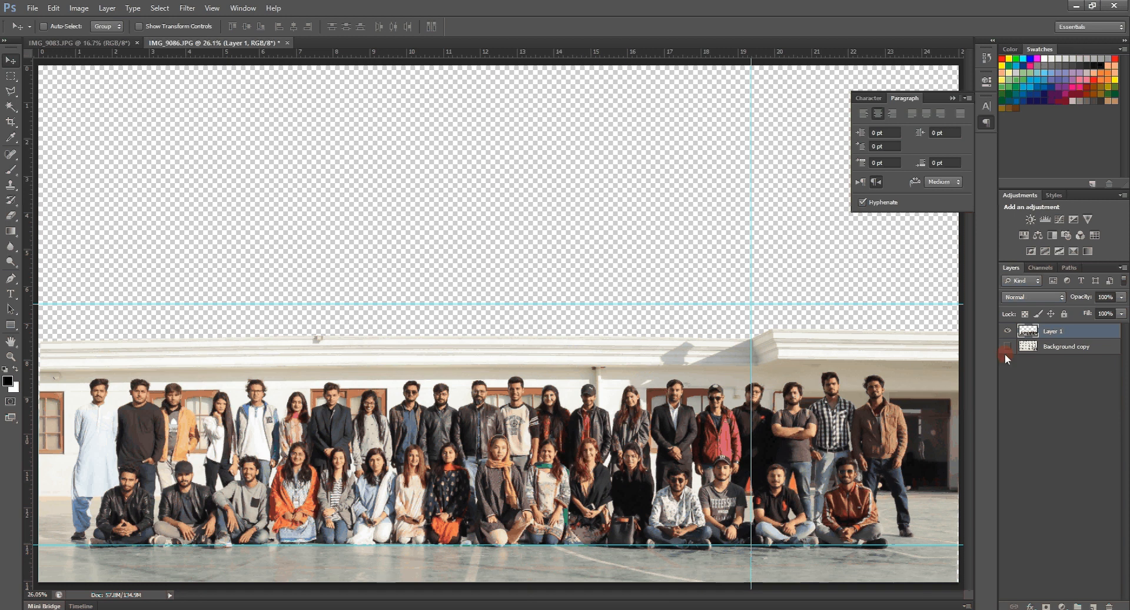
{"action": "left_click", "coordinate": [1007, 347]}
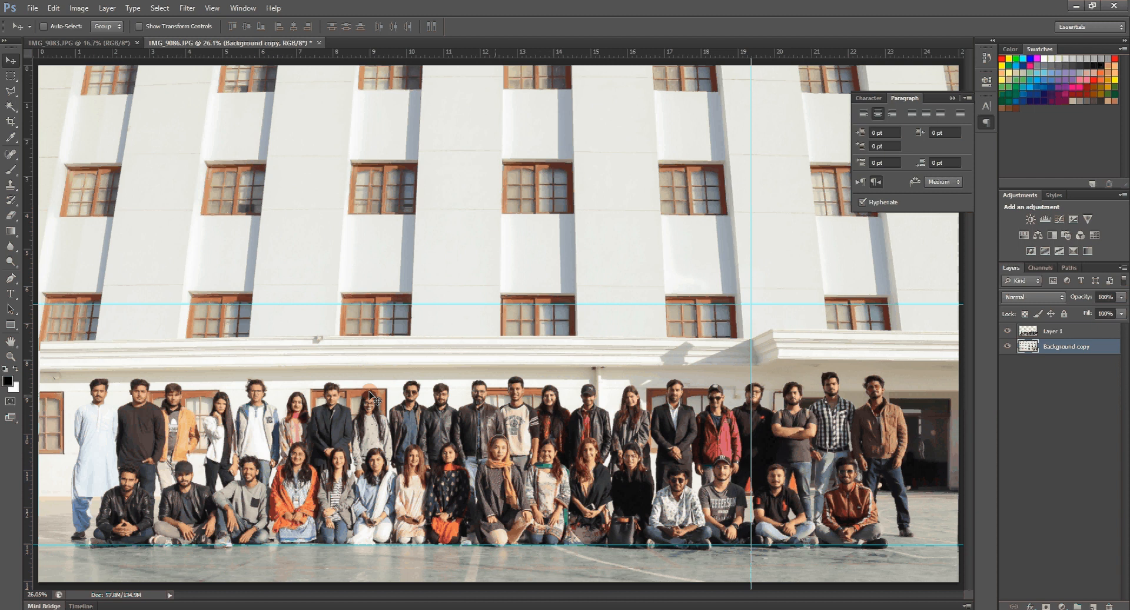
{"action": "left_click", "coordinate": [772, 300]}
{"action": "left_click", "coordinate": [743, 310]}
{"action": "left_click", "coordinate": [55, 9]}
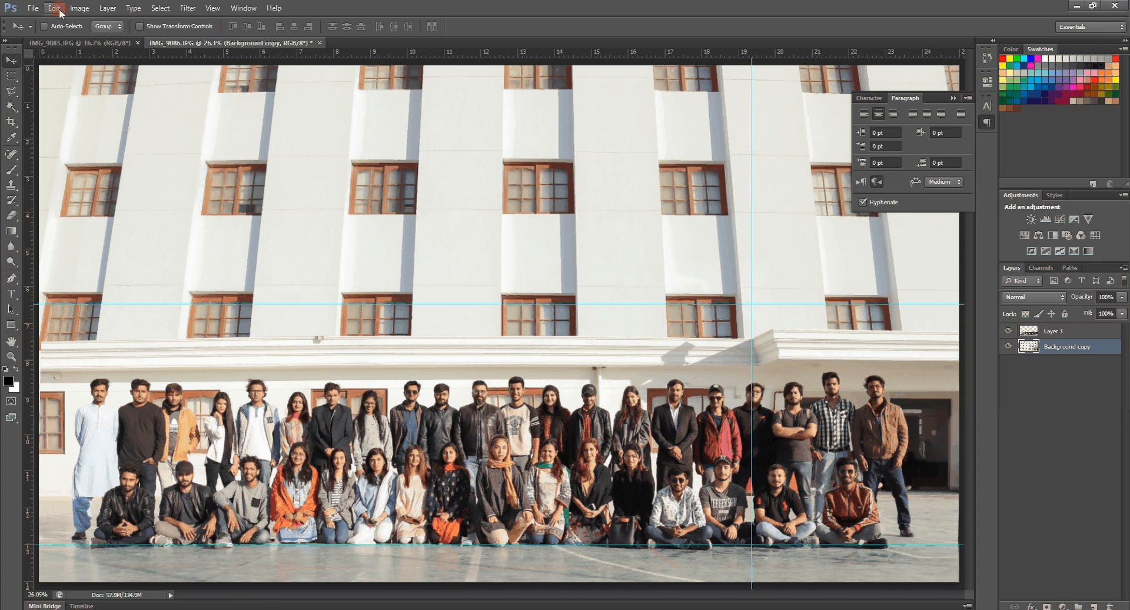
{"action": "left_click", "coordinate": [59, 8]}
{"action": "mouse_move", "coordinate": [87, 238]}
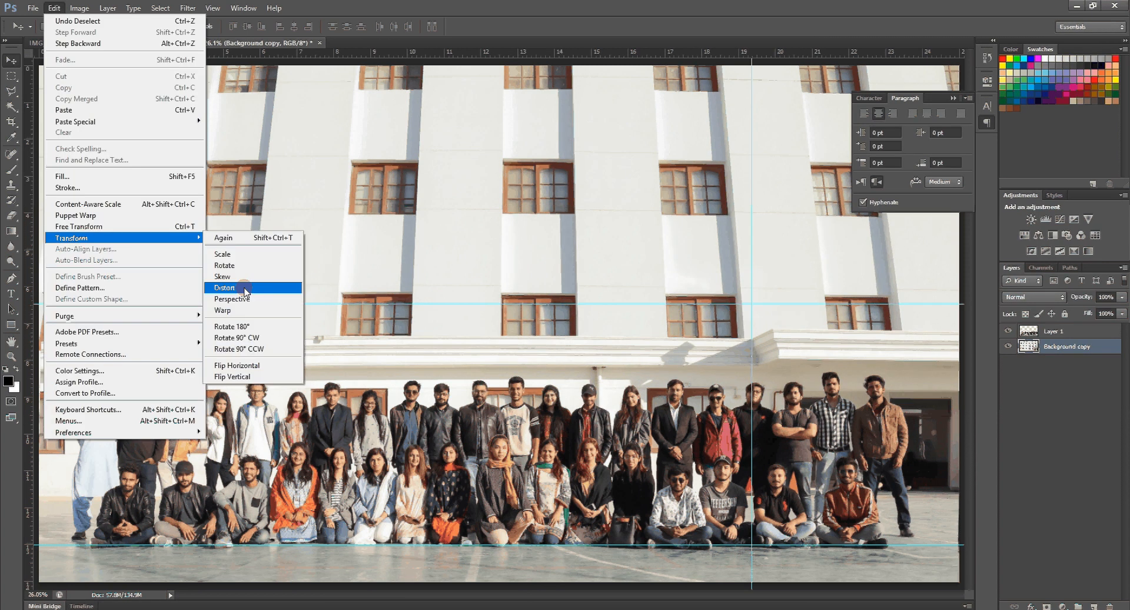
{"action": "left_click", "coordinate": [224, 287]}
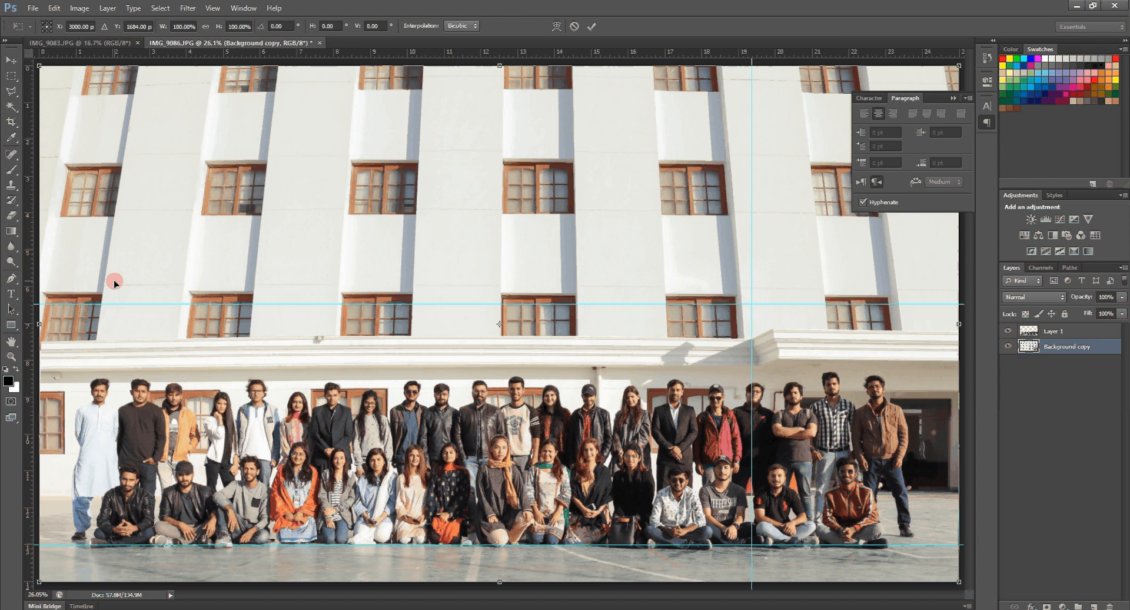
{"action": "key", "text": "ctrl+minus"}
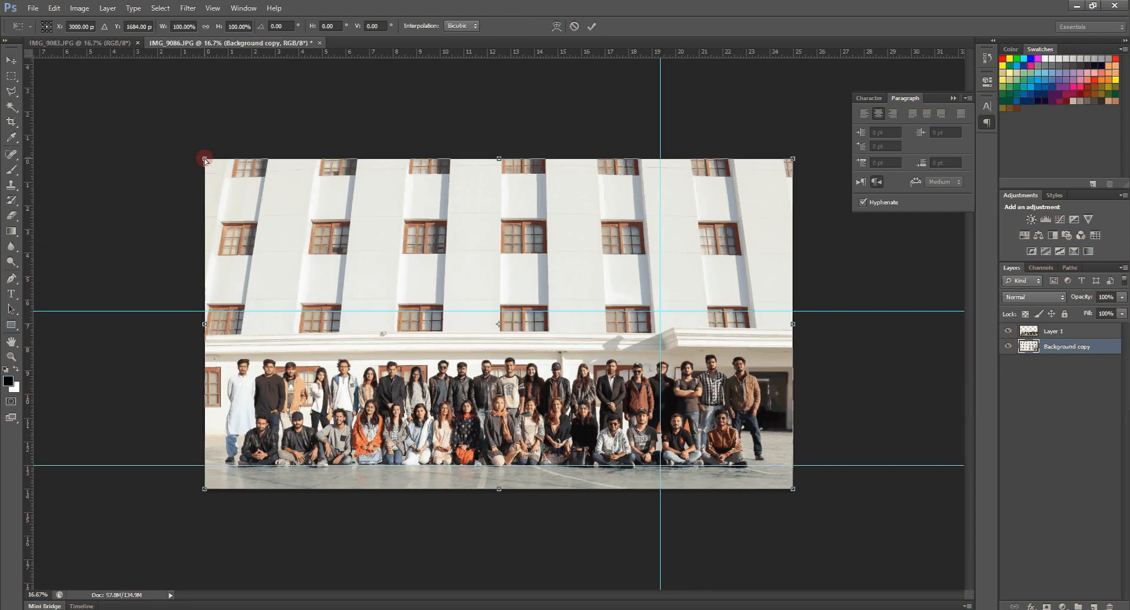
{"action": "left_click_drag", "start_coordinate": [203, 159], "coordinate": [172, 157]}
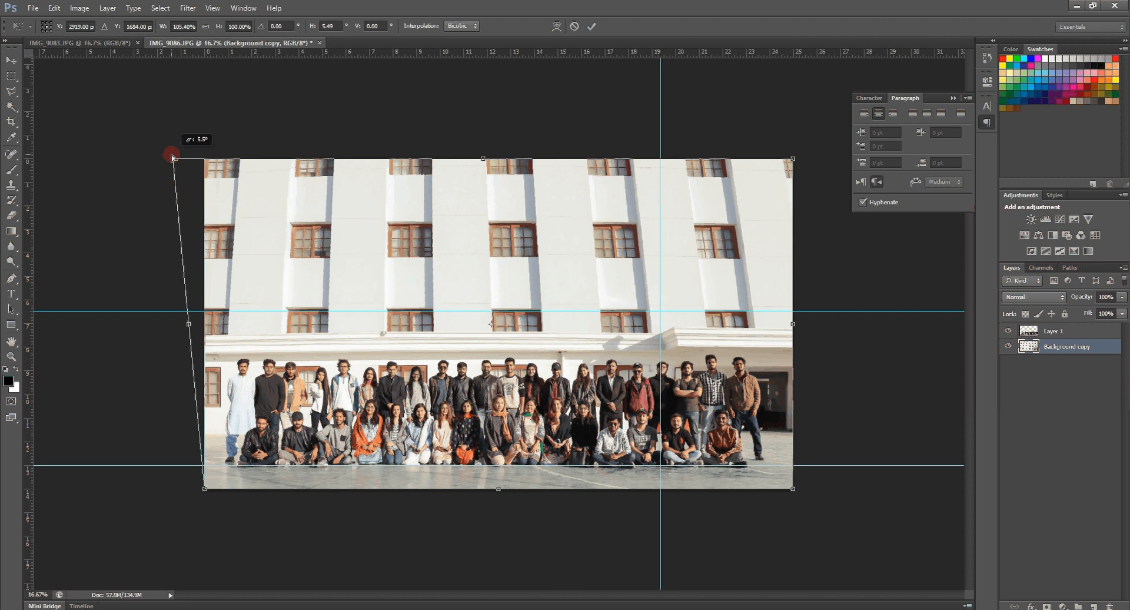
- Pull the distorted layer's top-right corner outward horizontally to a width of about 109.6%, and apply the transformation
{"action": "left_click", "coordinate": [794, 158]}
{"action": "left_click_drag", "start_coordinate": [796, 158], "coordinate": [821, 158]}
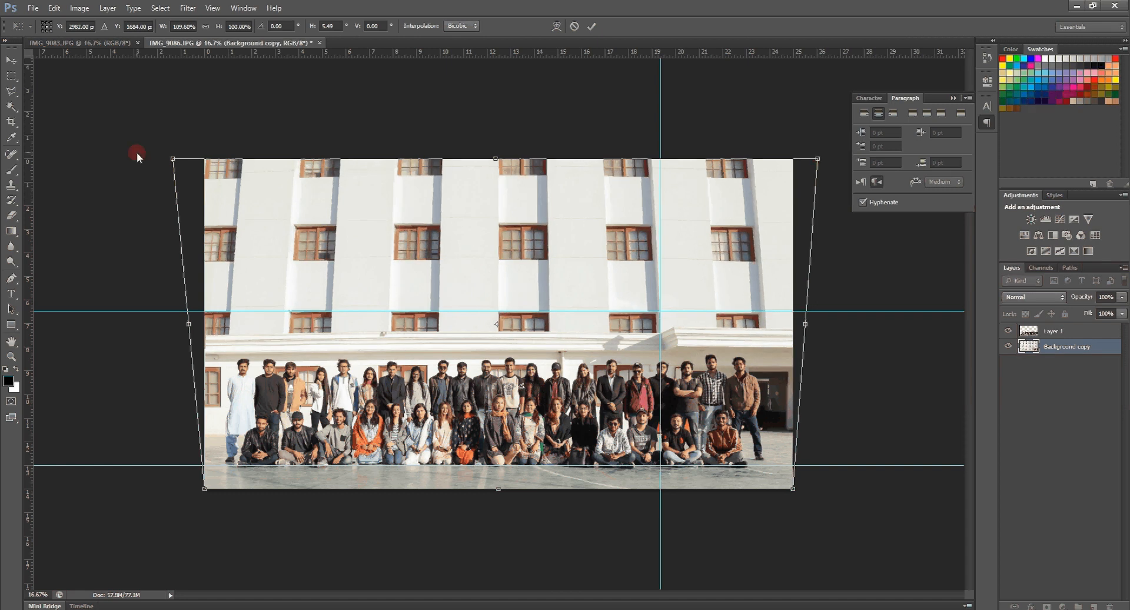
{"action": "key", "text": "Return"}
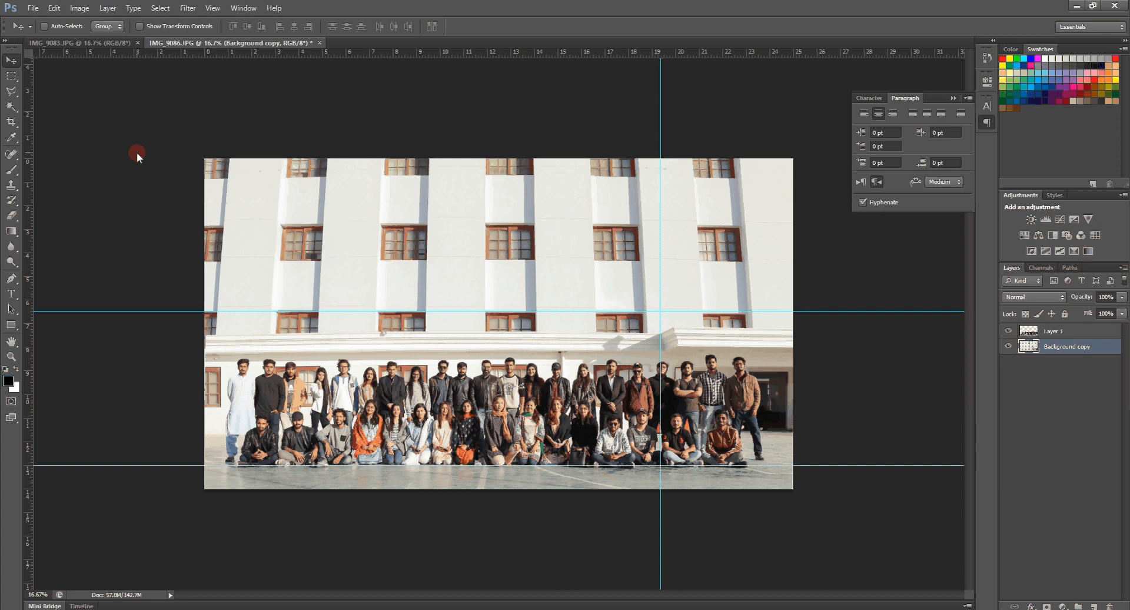
- Hide Layer 1, nudge the Background copy layer slightly to the left, and show Layer 1 again
{"action": "left_click", "coordinate": [1008, 331]}
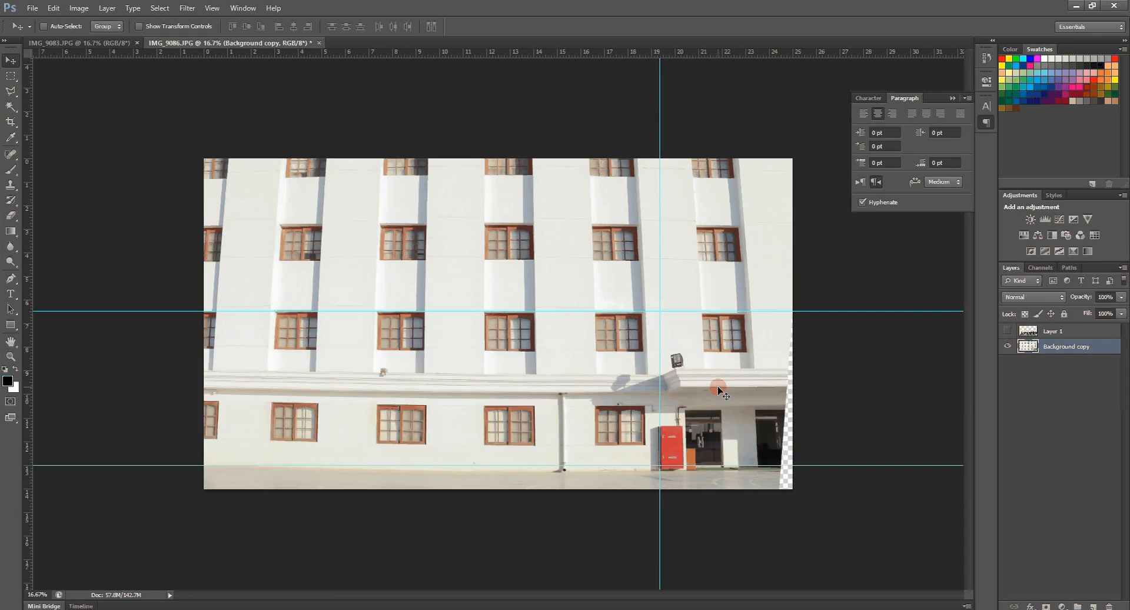
{"action": "key", "text": "shift+Left"}
{"action": "key", "text": "shift+Right"}
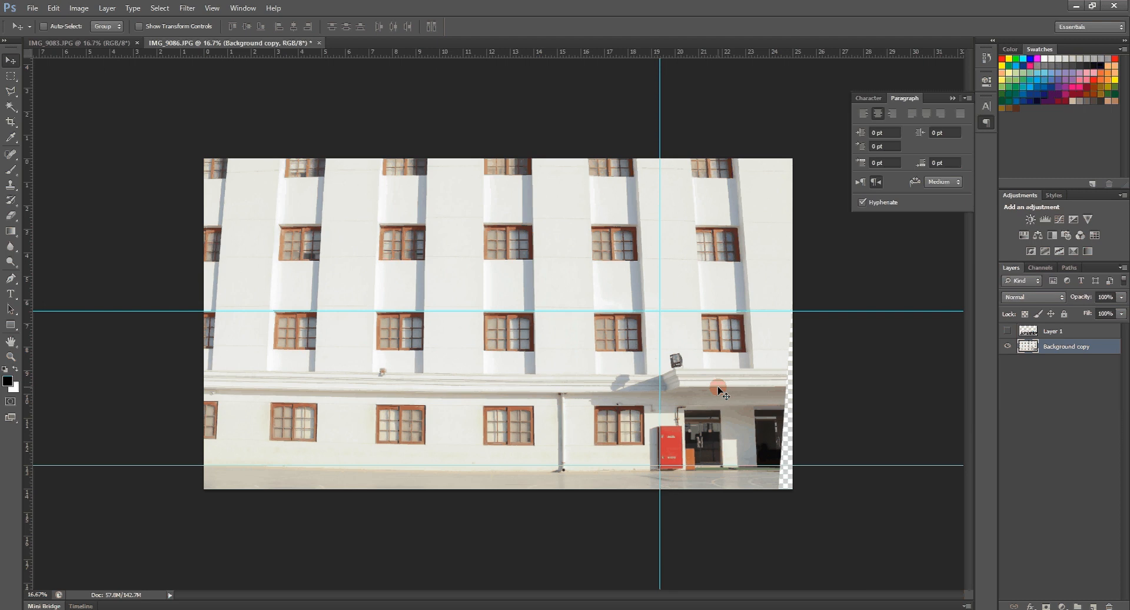
{"action": "left_click", "coordinate": [1009, 331]}
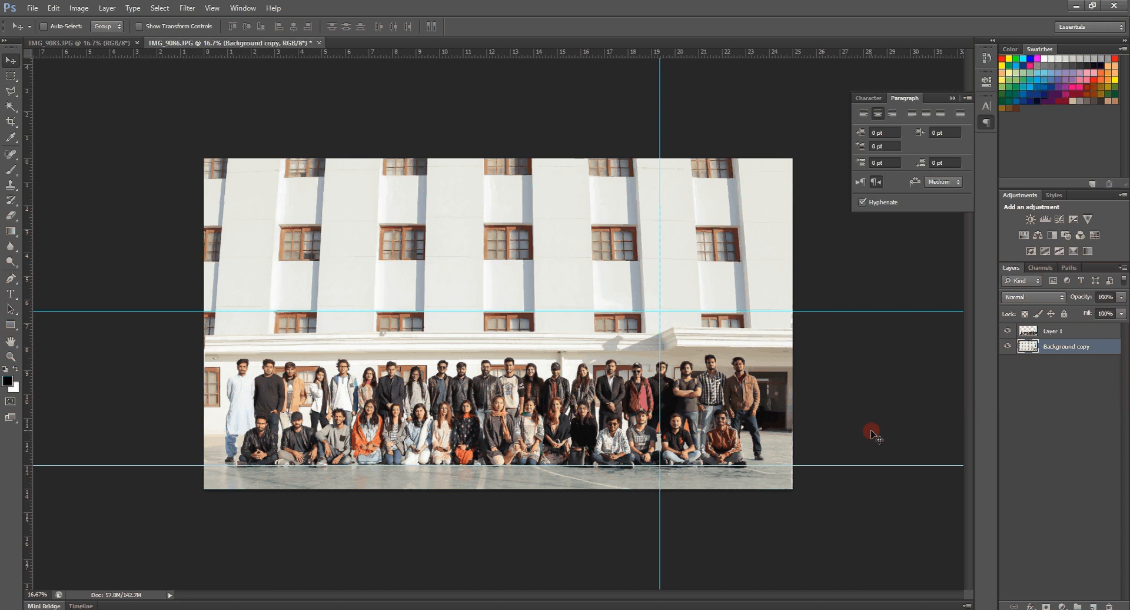
- Nudge the Background copy layer upward until its lower visible row of windows sits fully above Layer 1's ledge with a strip of wall between
{"action": "key", "text": "shift+Up"}
{"action": "key", "text": "shift+Up"}
{"action": "key", "text": "shift+Up"}
{"action": "key", "text": "shift+Up"}
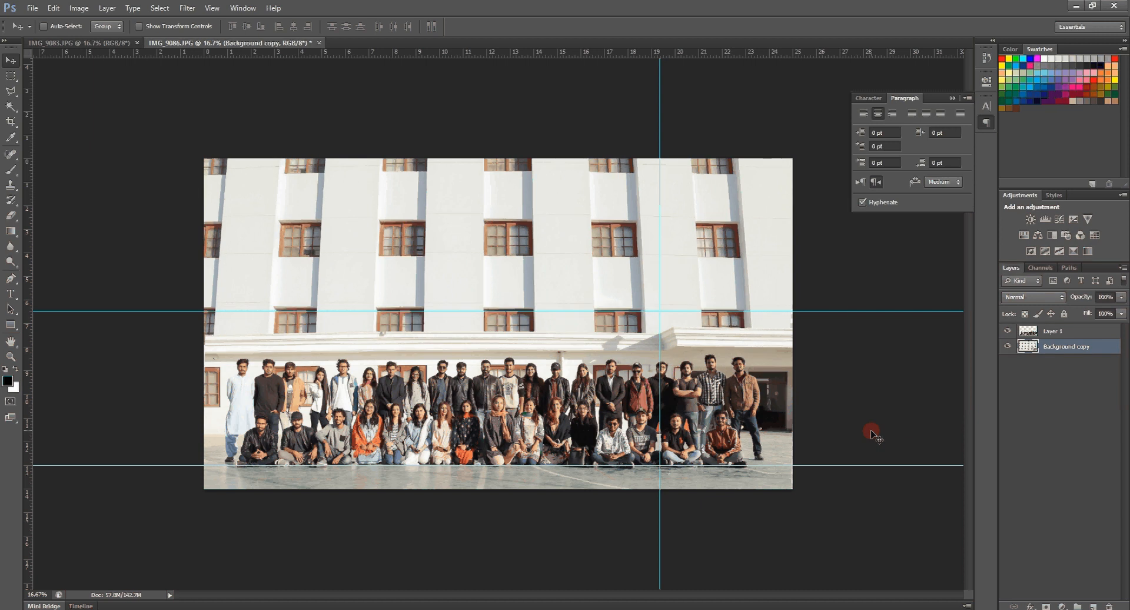
{"action": "key", "text": "shift+Up"}
{"action": "key", "text": "shift+Up"}
{"action": "key", "text": "shift+Up"}
{"action": "key", "text": "shift+Up"}
{"action": "key", "text": "shift+Up"}
{"action": "key", "text": "shift+Up"}
{"action": "key", "text": "shift+Up"}
{"action": "key", "text": "shift+Up"}
{"action": "key", "text": "shift+Up"}
{"action": "key", "text": "shift+Up"}
{"action": "key", "text": "shift+Up"}
{"action": "key", "text": "shift+Up"}
{"action": "key", "text": "shift+Up"}
{"action": "key", "text": "shift+Up"}
{"action": "key", "text": "shift+Up"}
{"action": "key", "text": "shift+Up"}
{"action": "key", "text": "shift+Up"}
{"action": "key", "text": "shift+Up"}
{"action": "key", "text": "shift+Up"}
{"action": "key", "text": "shift+Up"}
{"action": "key", "text": "shift+Up"}
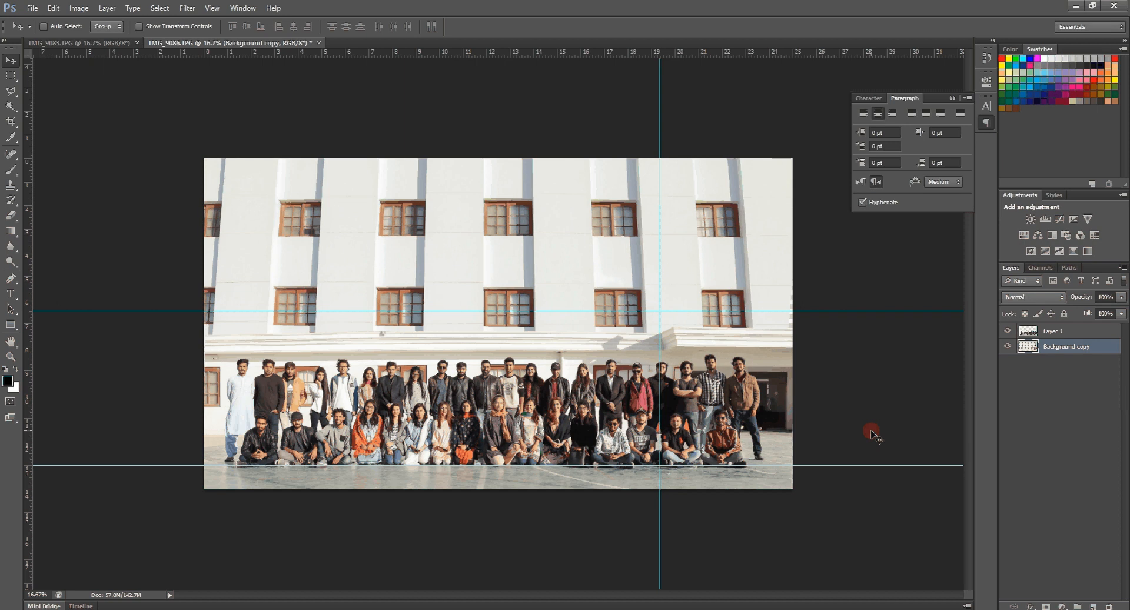
{"action": "key", "text": "shift+Up"}
{"action": "key", "text": "shift+Up"}
{"action": "key", "text": "shift+Up"}
{"action": "key", "text": "shift+Up"}
{"action": "key", "text": "shift+Up"}
{"action": "key", "text": "shift+Up"}
{"action": "key", "text": "shift+Up"}
{"action": "key", "text": "shift+Up"}
{"action": "key", "text": "shift+Up"}
{"action": "key", "text": "shift+Up"}
{"action": "key", "text": "shift+Up"}
{"action": "key", "text": "shift+Up"}
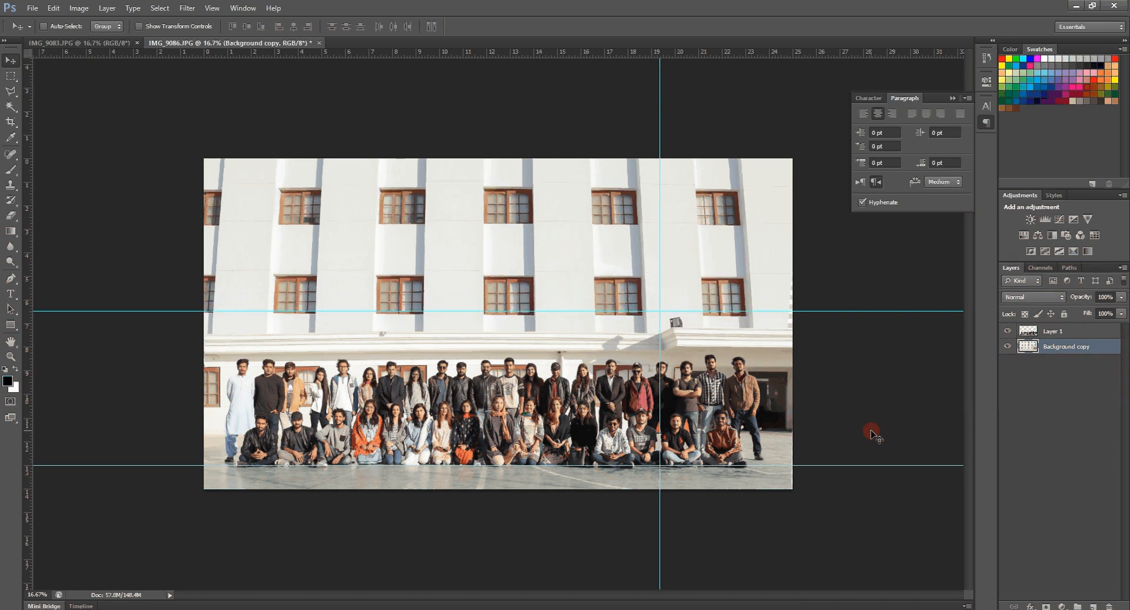
{"action": "key", "text": "shift+Up"}
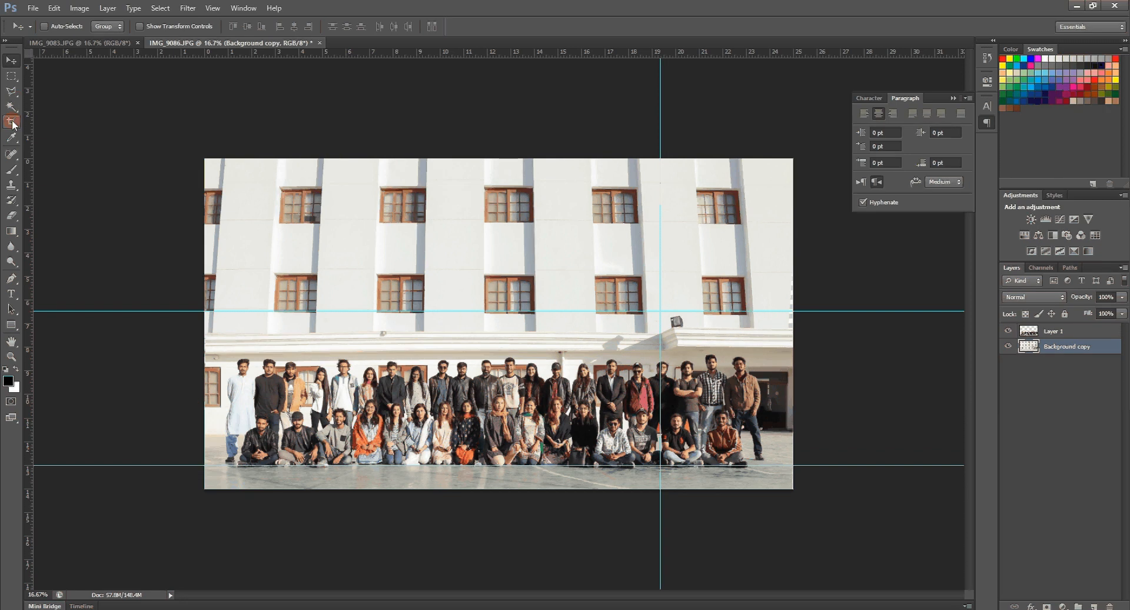
- Crop a thin strip off the composite's edges by pulling the crop frame's upper-left and upper-right corners slightly inward, and apply the crop
{"action": "left_click", "coordinate": [11, 122]}
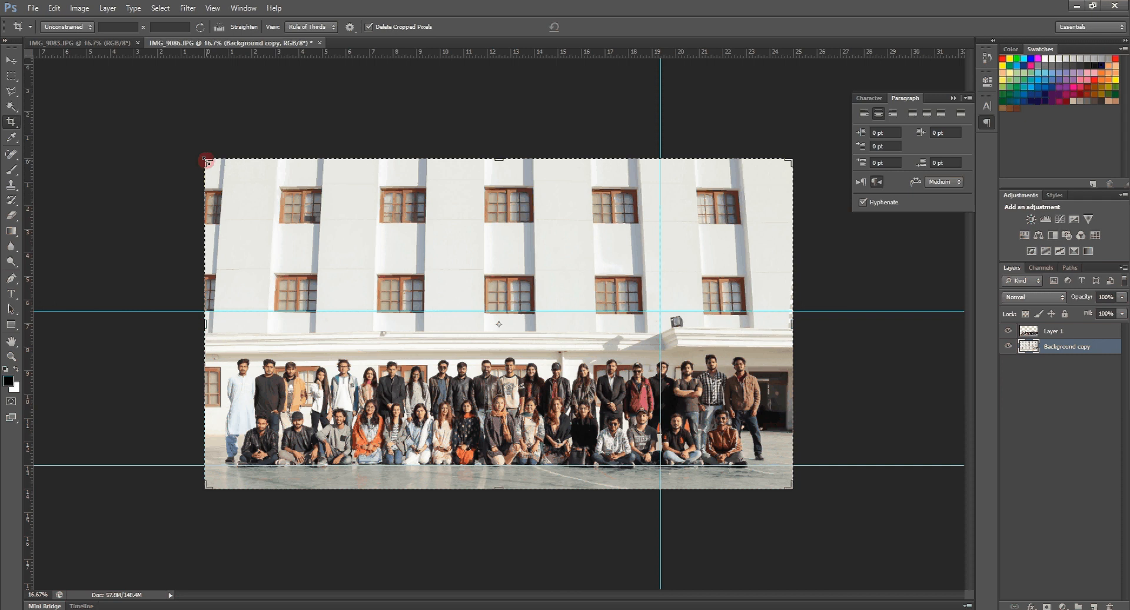
{"action": "left_click_drag", "start_coordinate": [206, 160], "coordinate": [210, 160]}
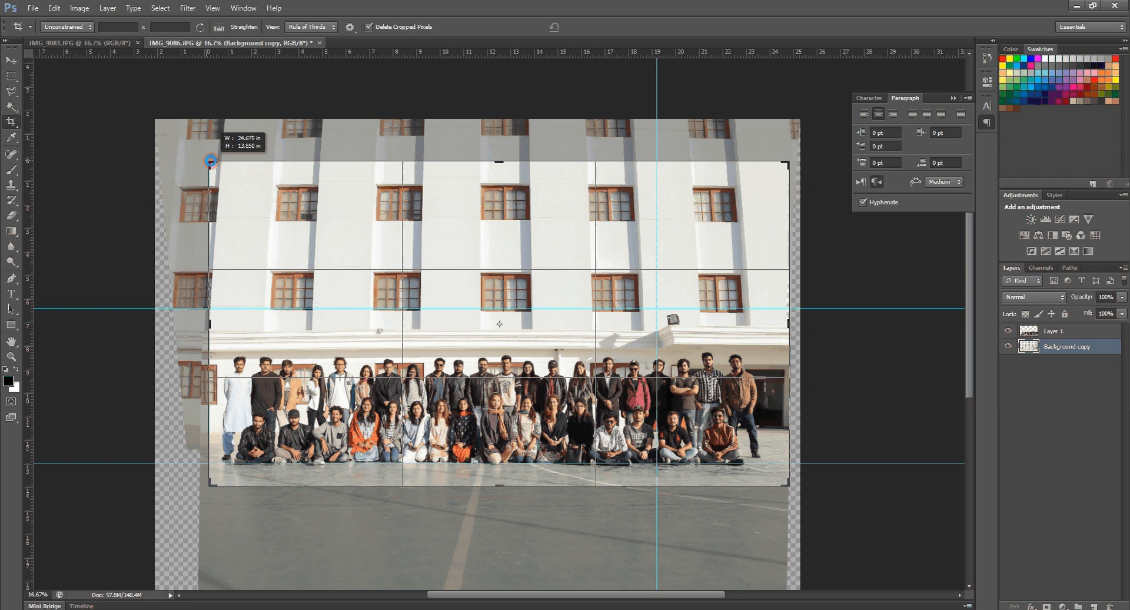
{"action": "left_click_drag", "start_coordinate": [210, 161], "coordinate": [210, 161]}
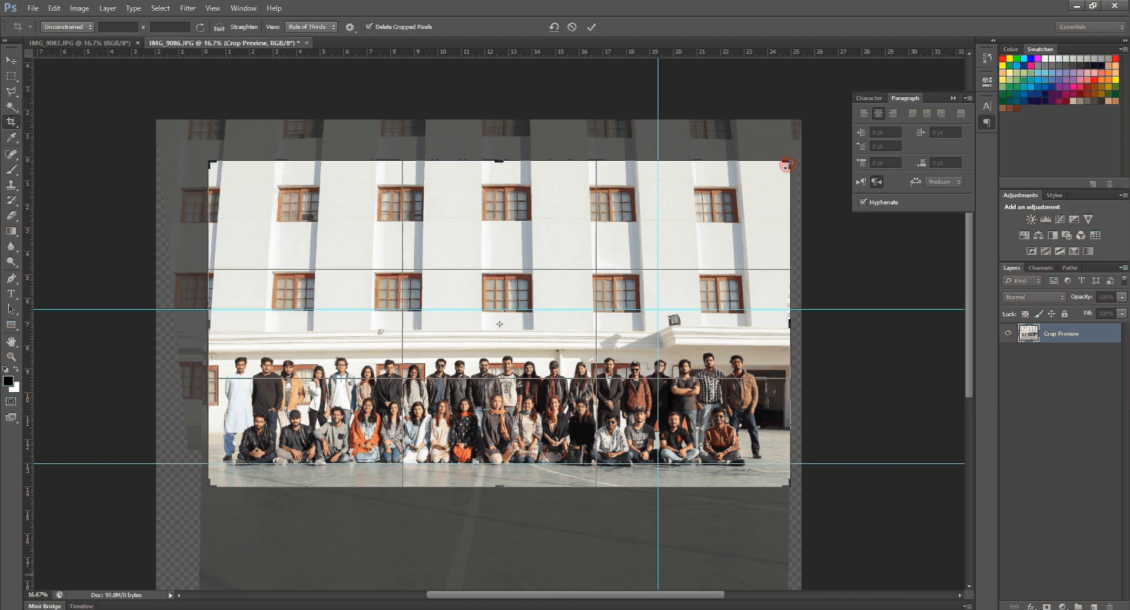
{"action": "left_click_drag", "start_coordinate": [788, 165], "coordinate": [783, 167]}
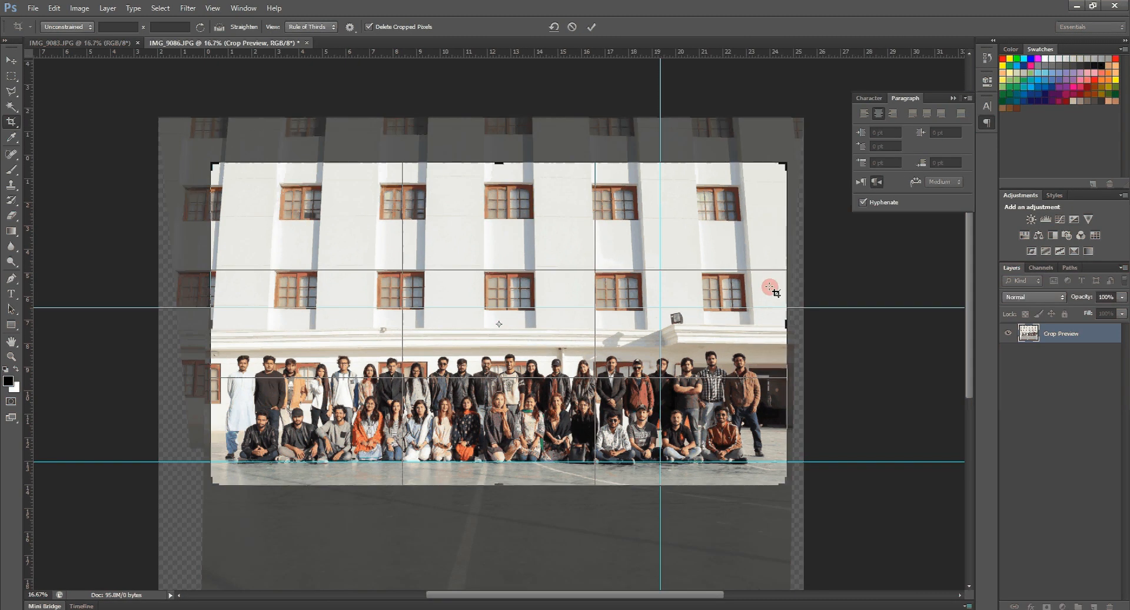
{"action": "key", "text": "Return"}
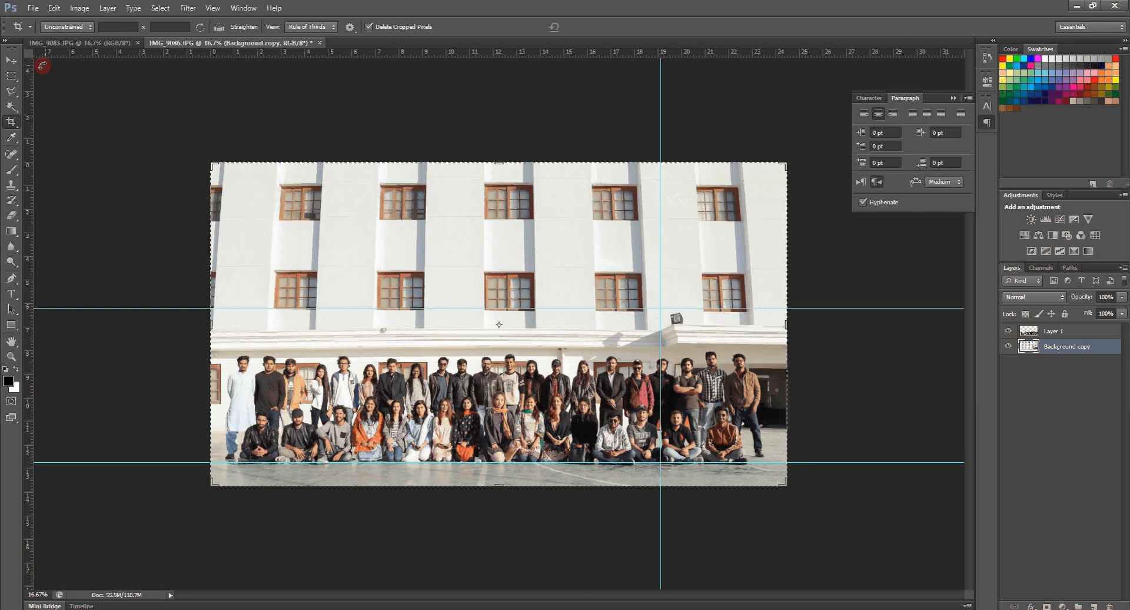
- Leave the Crop tool for the Move tool, hide the guides, and fit the whole cropped composite to the screen
{"action": "key", "text": "v"}
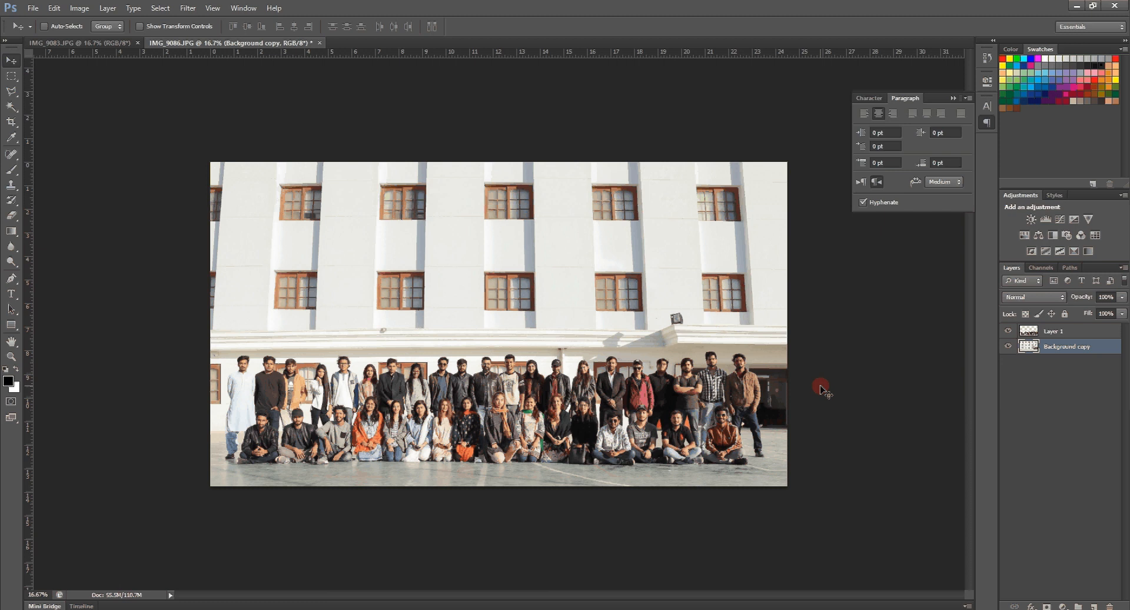
{"action": "key", "text": "ctrl+0"}
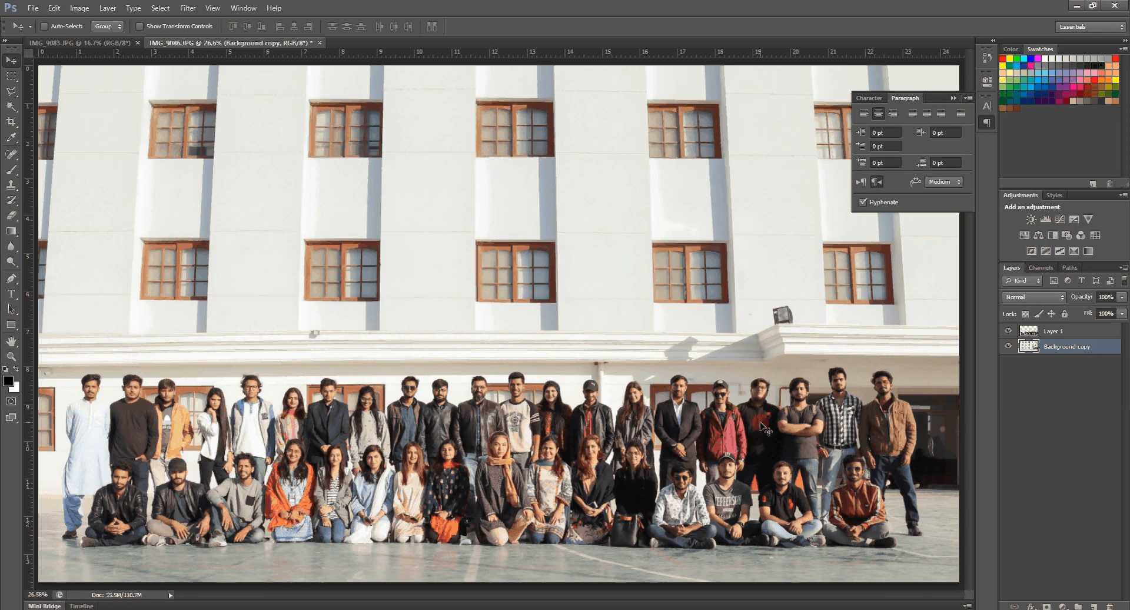
{"action": "left_click", "coordinate": [904, 363]}
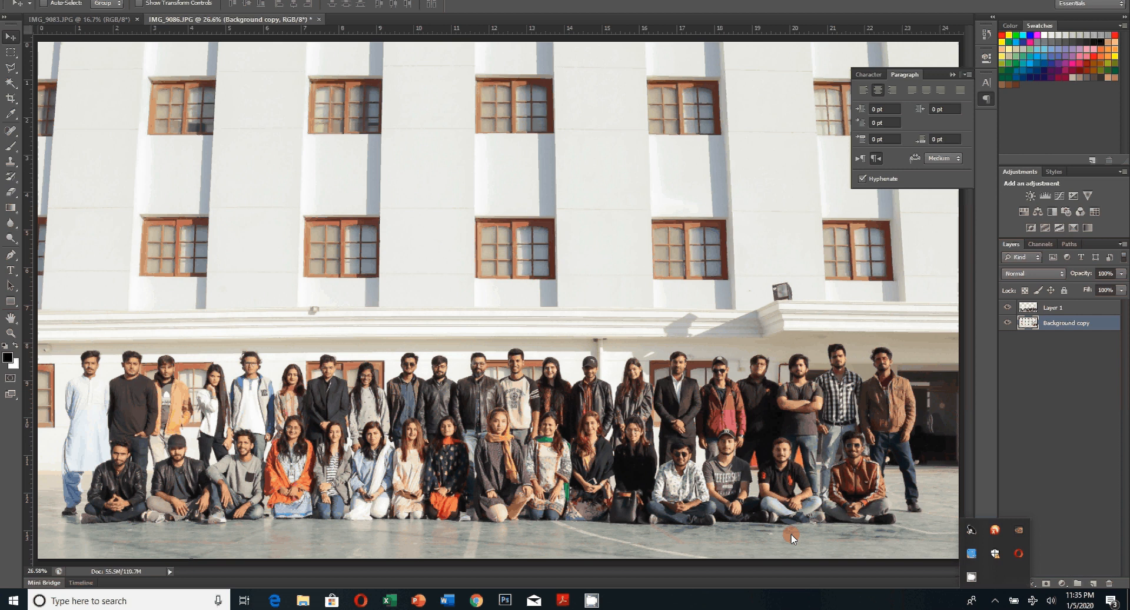
{"action": "left_click", "coordinate": [591, 601]}
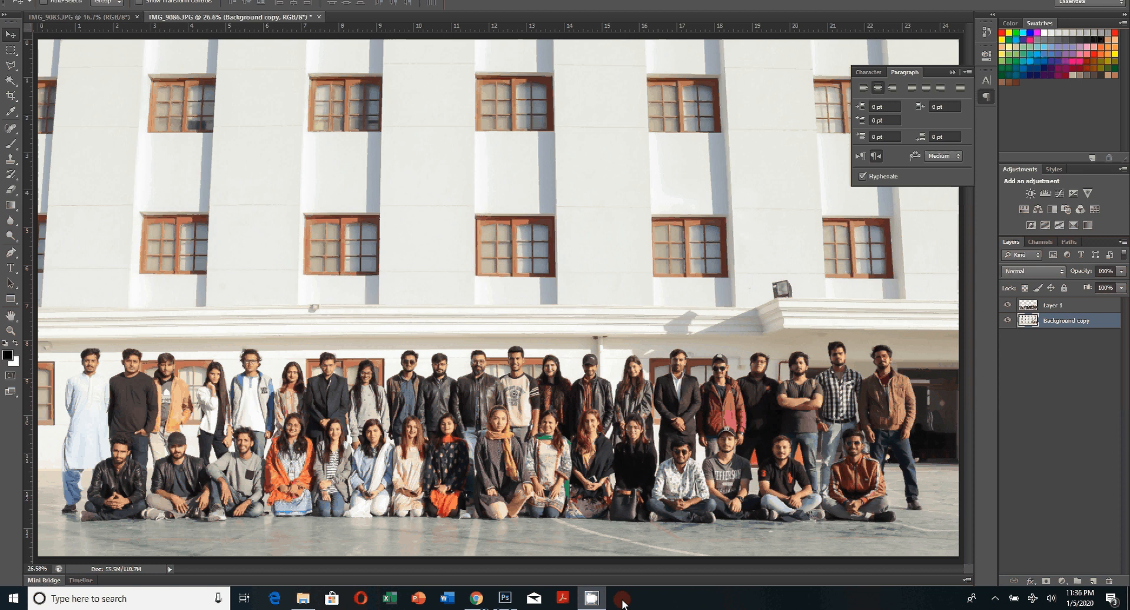
{"action": "left_click", "coordinate": [995, 597]}
{"action": "left_click", "coordinate": [970, 574]}
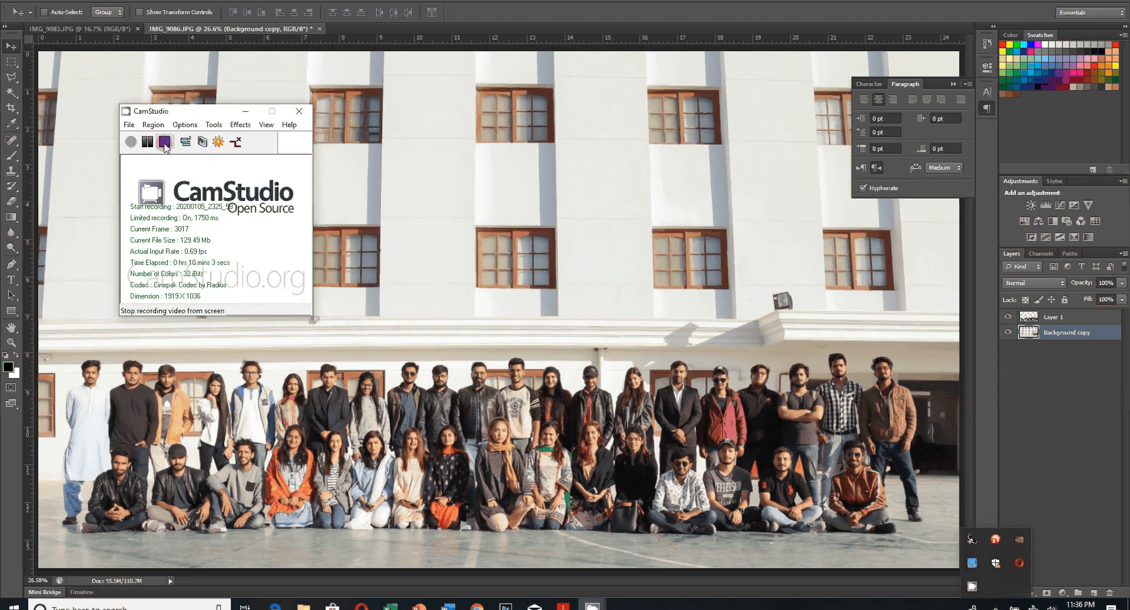